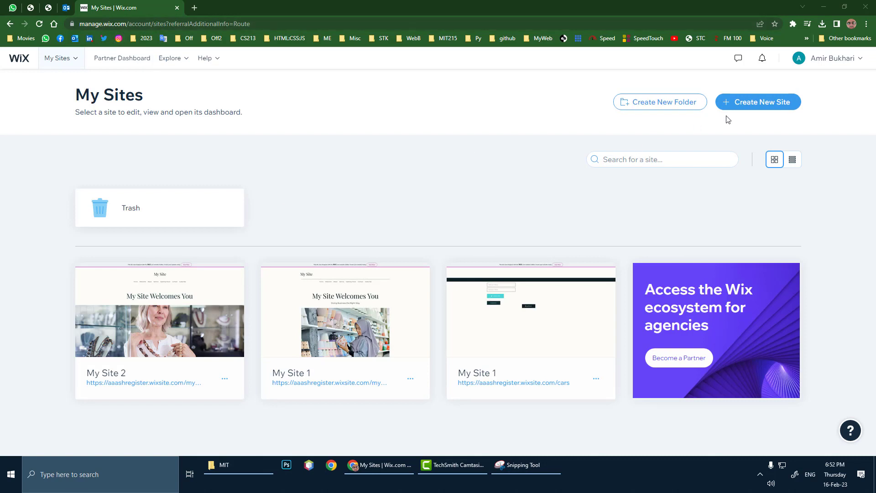
Create a new site on the Wix platform, skip the setup questions, and go to its dashboard
{"action": "left_click", "coordinate": [751, 108]}
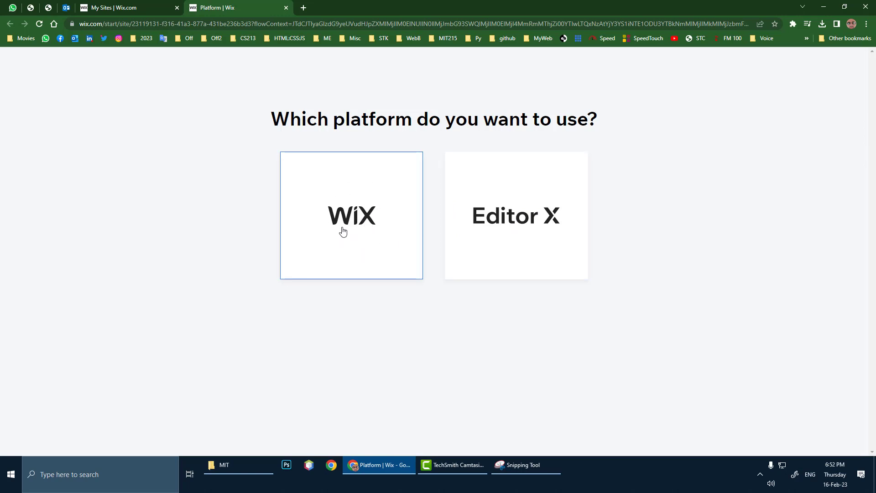
{"action": "left_click", "coordinate": [343, 223]}
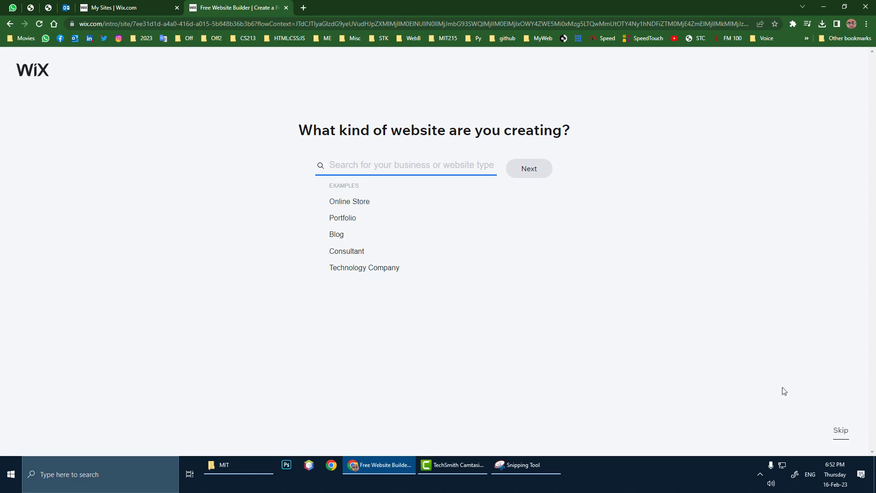
{"action": "left_click", "coordinate": [841, 432]}
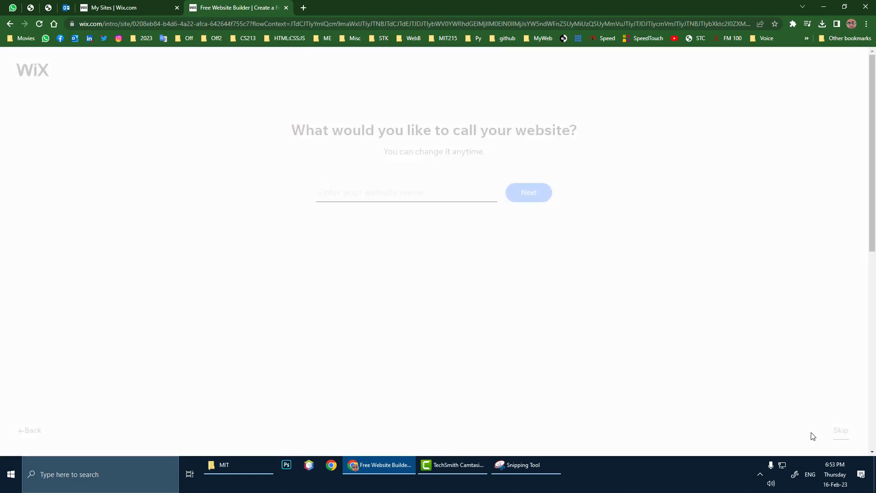
{"action": "left_click", "coordinate": [839, 432]}
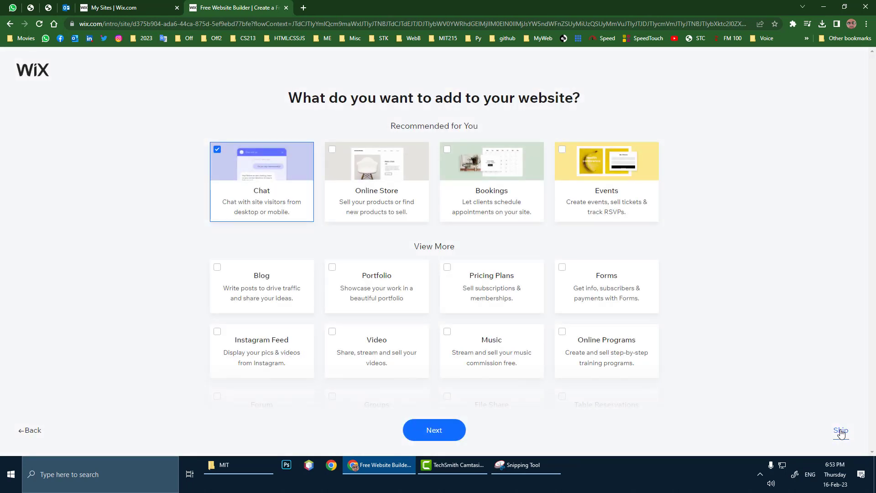
{"action": "left_click", "coordinate": [841, 432]}
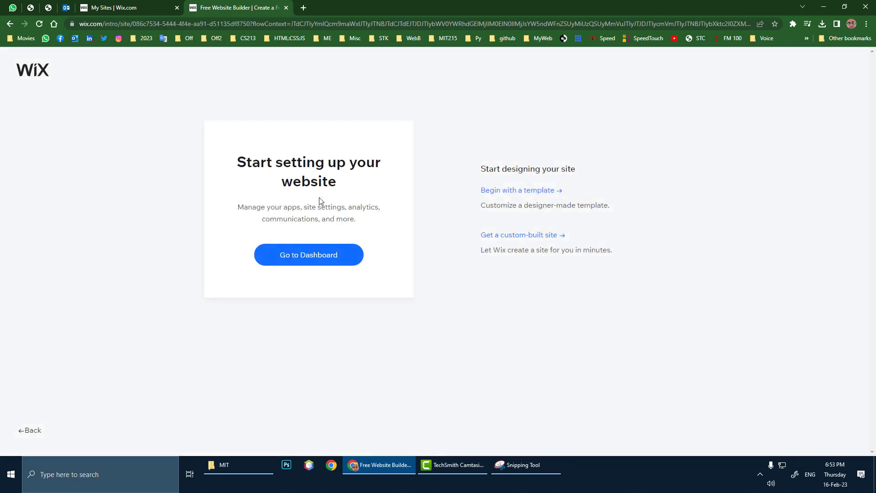
{"action": "left_click", "coordinate": [299, 255]}
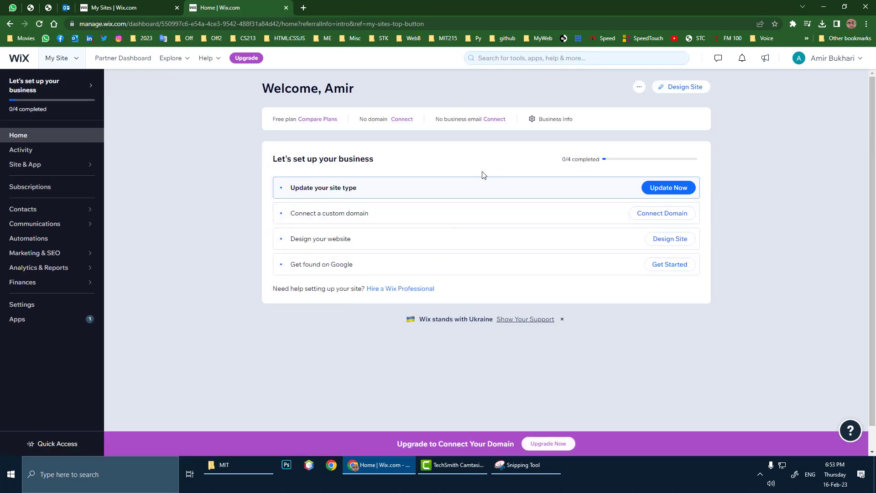
Have Wix design the site, skipping business info, theme, homepage design and extra pages, and open the result in the editor
{"action": "left_click", "coordinate": [678, 89]}
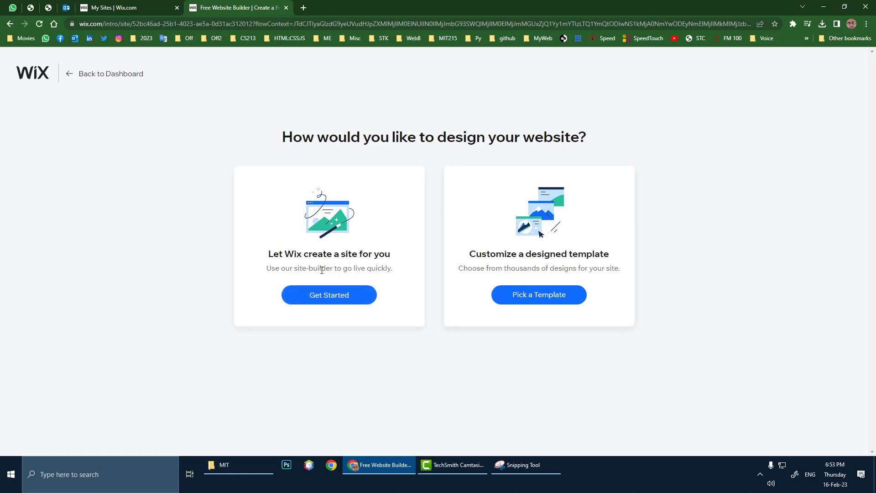
{"action": "left_click", "coordinate": [325, 298]}
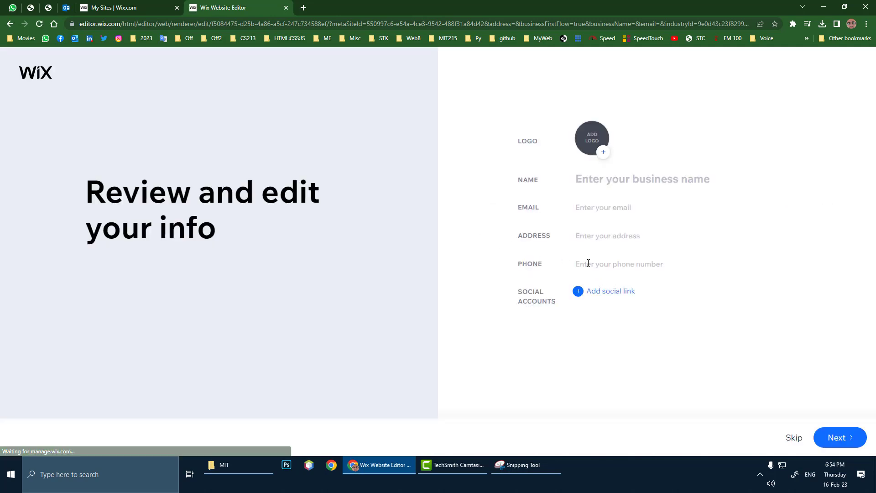
{"action": "left_click", "coordinate": [794, 439]}
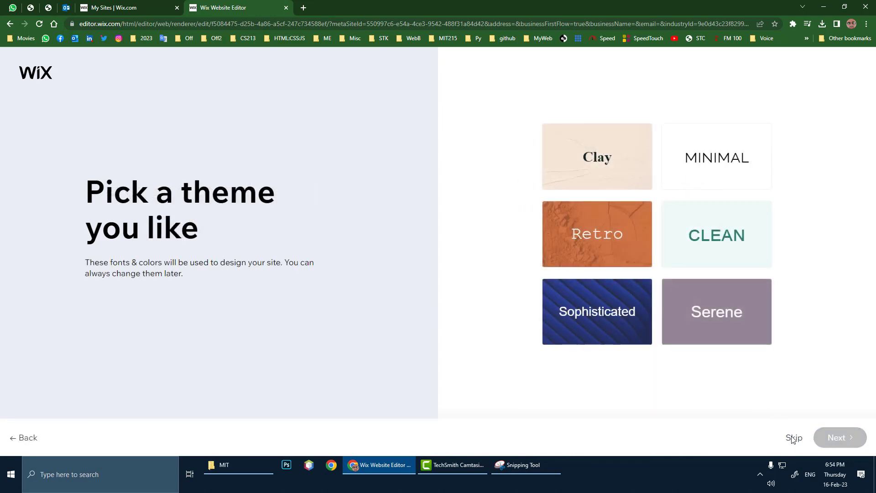
{"action": "left_click", "coordinate": [793, 439]}
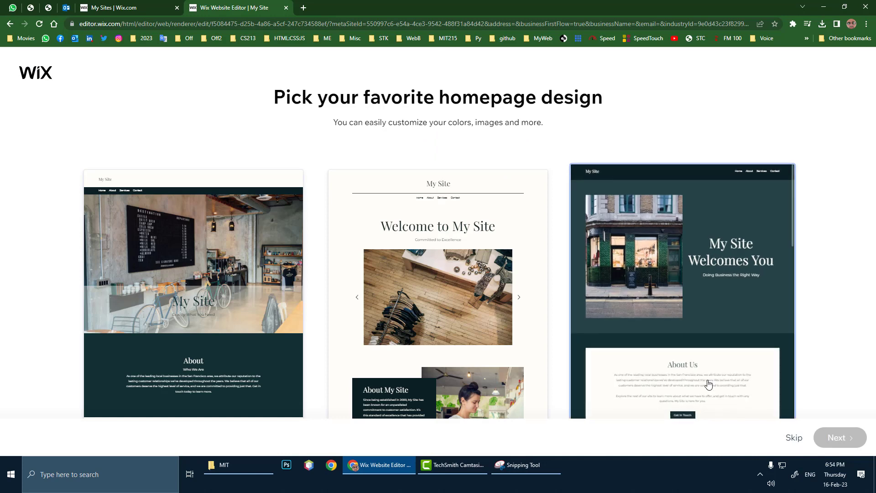
{"action": "left_click", "coordinate": [791, 438]}
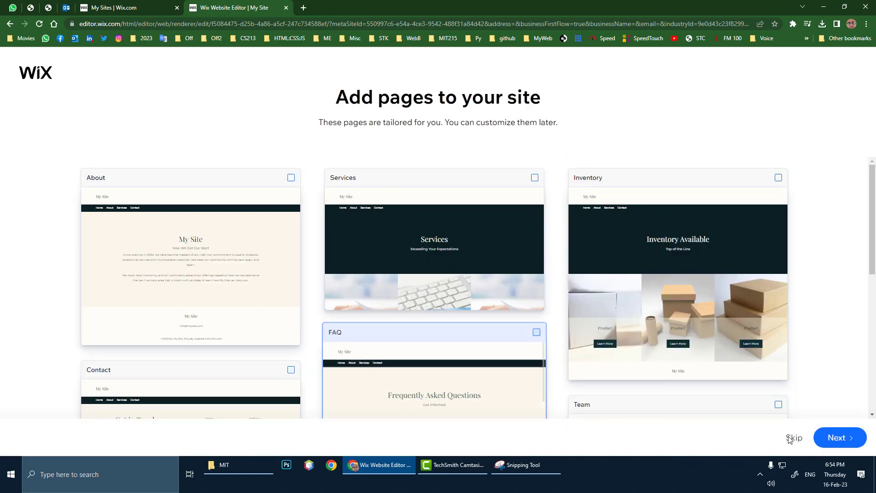
{"action": "left_click", "coordinate": [790, 438]}
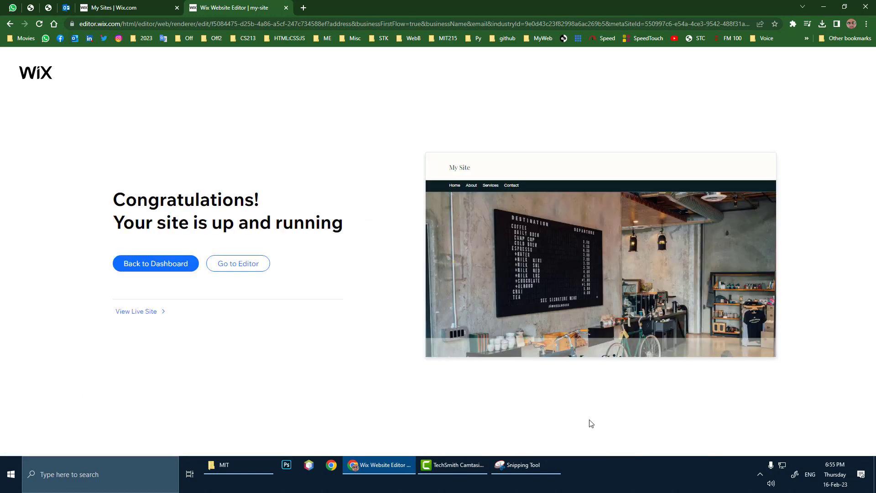
{"action": "left_click", "coordinate": [238, 263]}
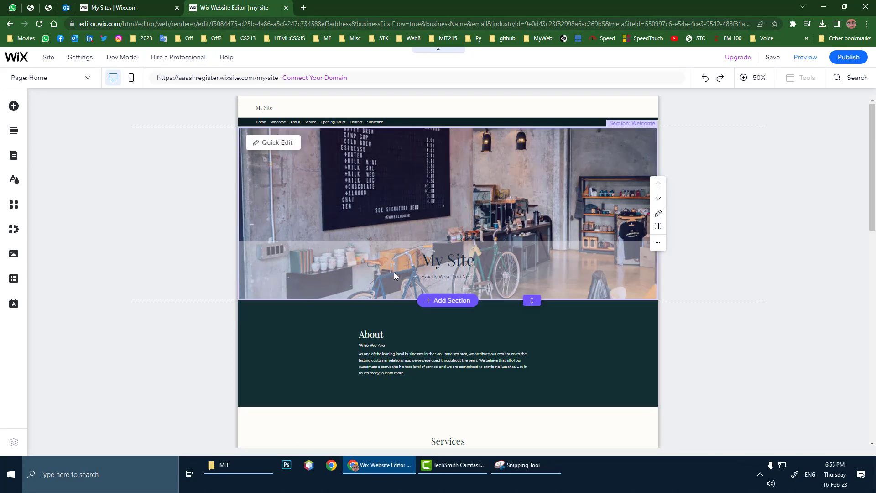
Delete all the pre-designed sections from the Home page, leaving it blank
{"action": "scroll", "coordinate": [419, 276], "scroll_direction": "down", "scroll_amount": 12}
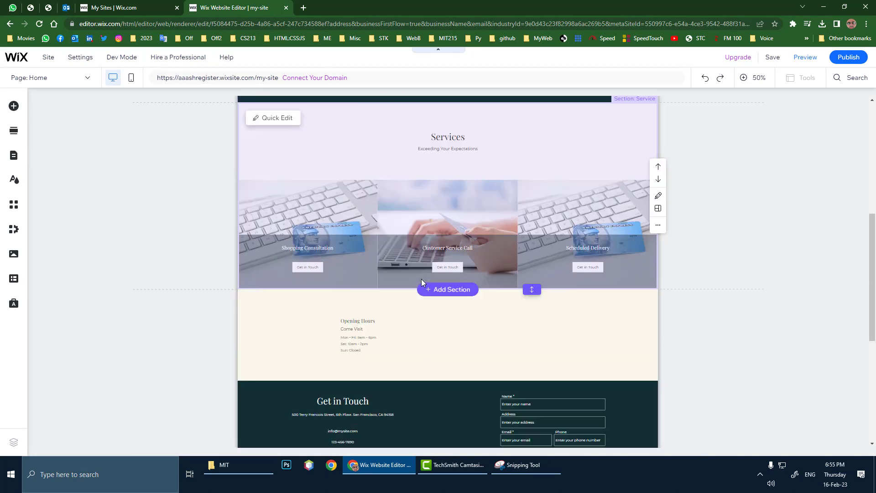
{"action": "scroll", "coordinate": [421, 278], "scroll_direction": "up", "scroll_amount": 12}
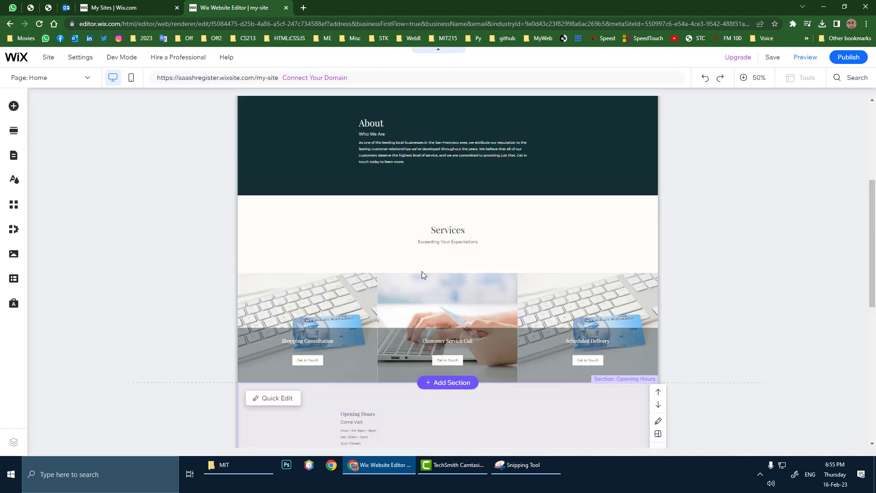
{"action": "scroll", "coordinate": [409, 242], "scroll_direction": "up", "scroll_amount": 1}
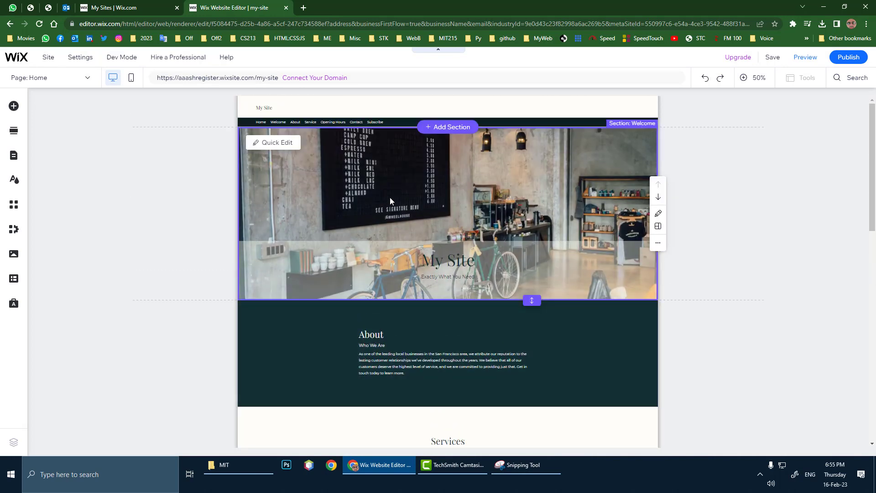
{"action": "key", "text": "Delete"}
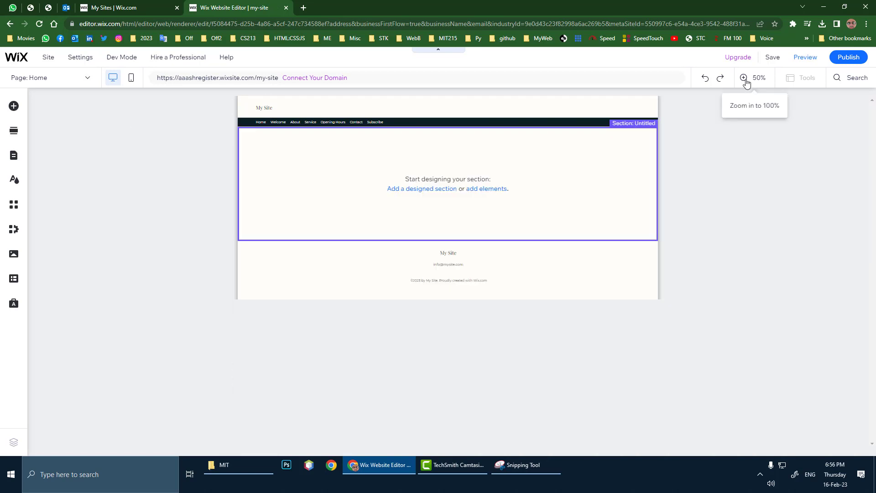
Delete the Welcome, About and Service items from the site menu
{"action": "left_click", "coordinate": [744, 78]}
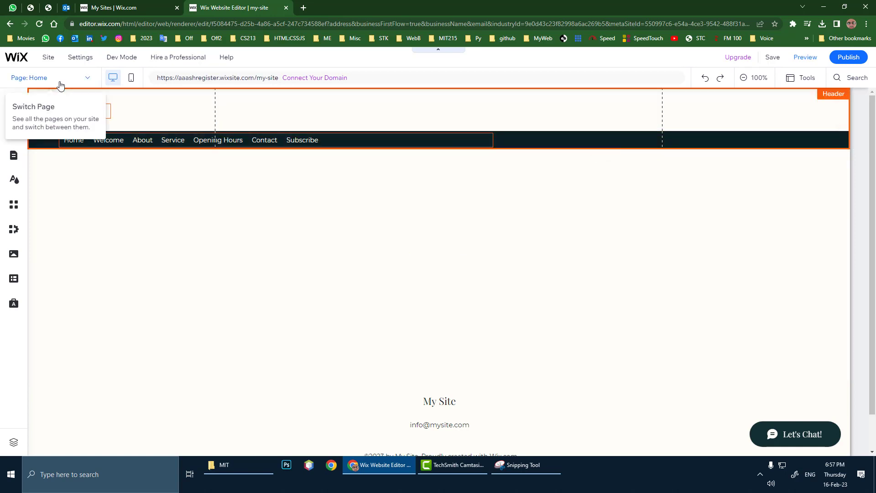
{"action": "left_click", "coordinate": [81, 80]}
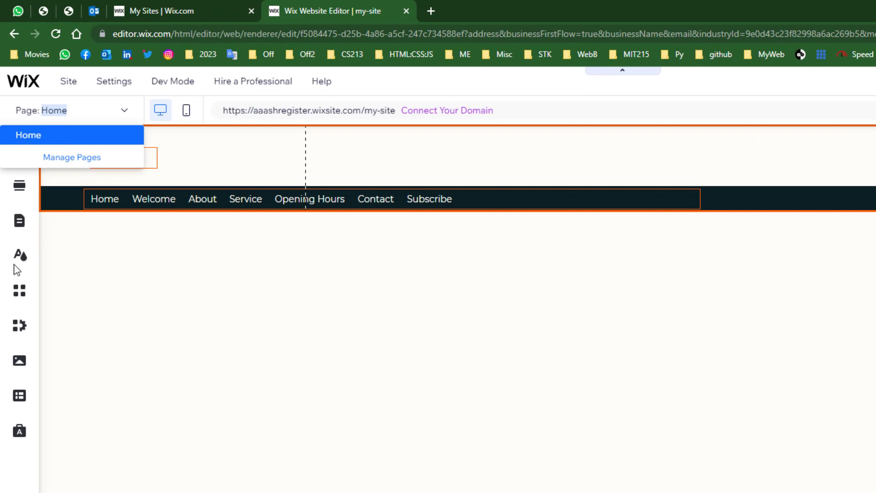
{"action": "left_click", "coordinate": [19, 225]}
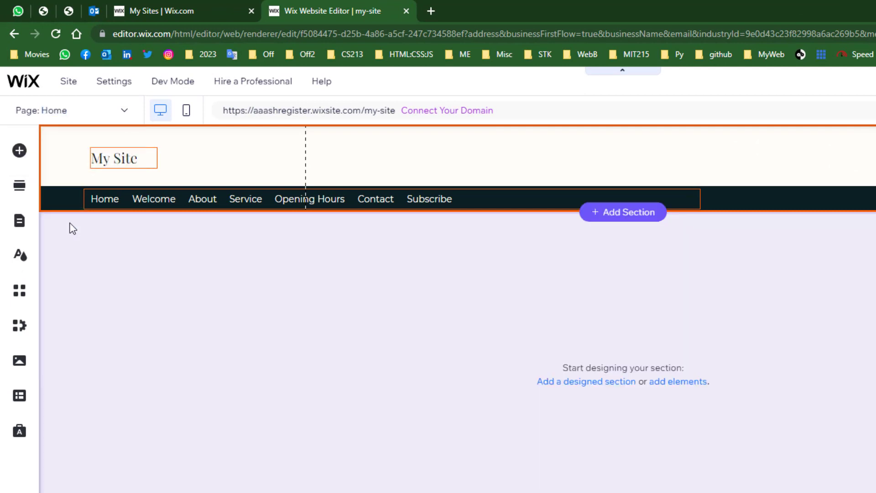
{"action": "left_click", "coordinate": [69, 228]}
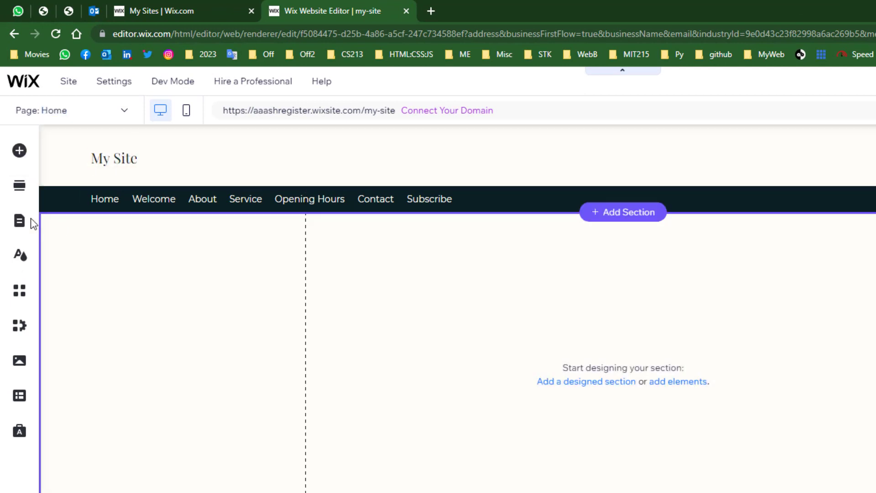
{"action": "left_click", "coordinate": [20, 223]}
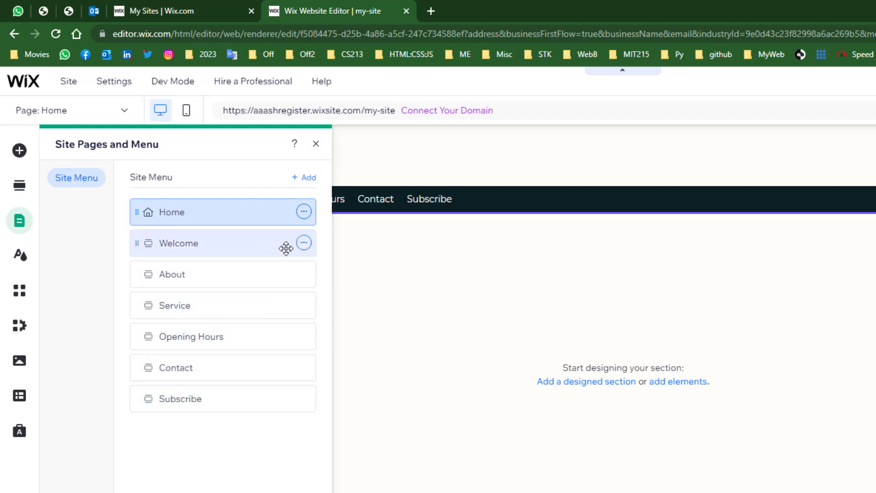
{"action": "left_click", "coordinate": [304, 242]}
{"action": "left_click", "coordinate": [347, 339]}
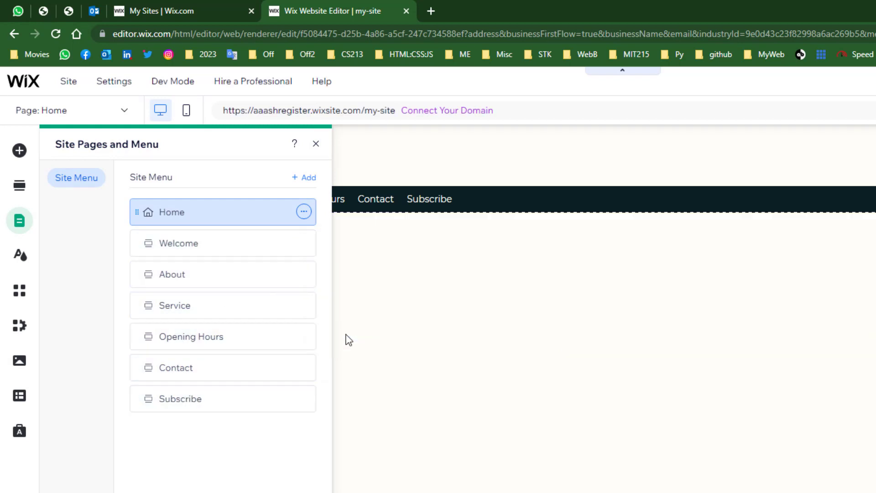
{"action": "left_click", "coordinate": [304, 243]}
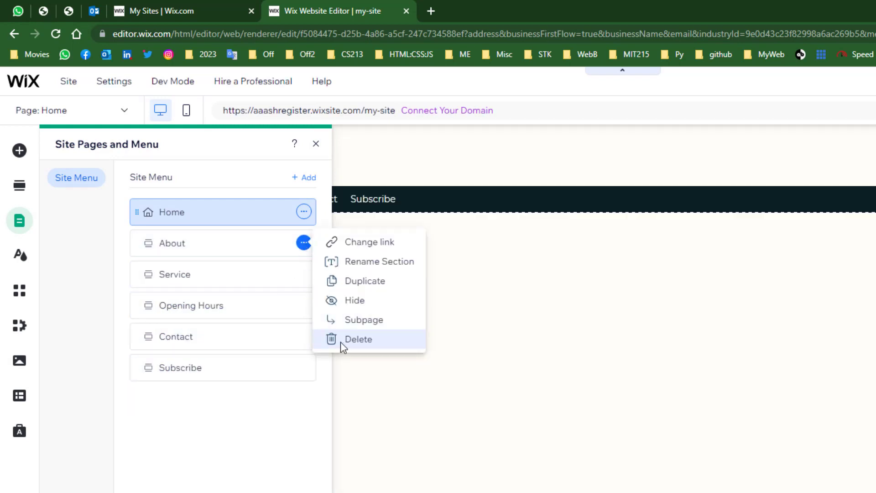
{"action": "left_click", "coordinate": [341, 339]}
{"action": "left_click", "coordinate": [303, 242]}
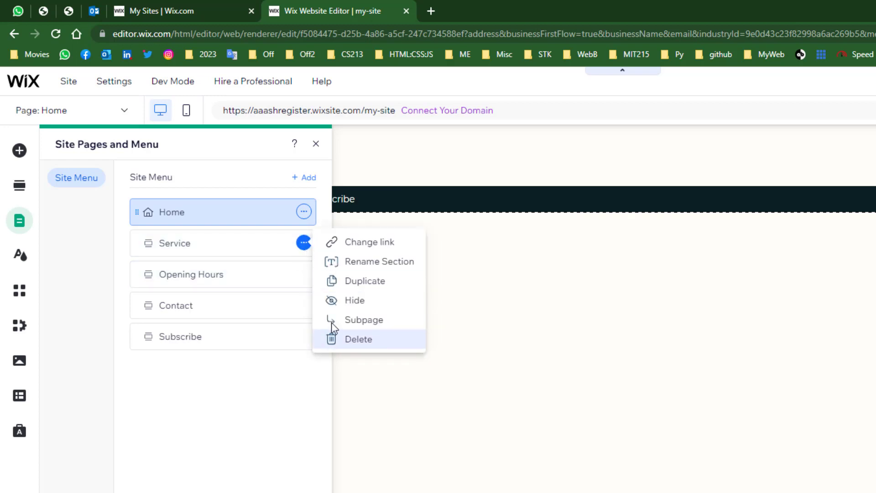
{"action": "left_click", "coordinate": [337, 339]}
Delete the Opening Hours, Contact and Subscribe items from the site menu
{"action": "left_click", "coordinate": [303, 243]}
{"action": "left_click", "coordinate": [346, 340]}
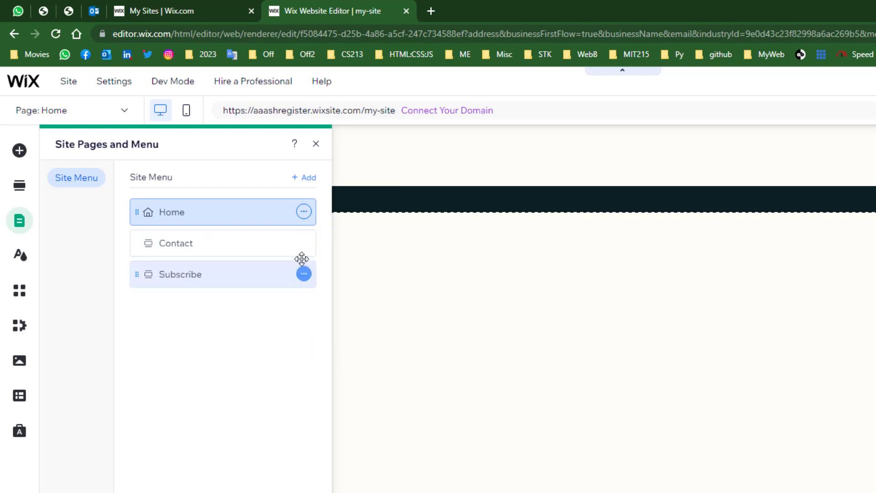
{"action": "left_click", "coordinate": [303, 243]}
{"action": "left_click", "coordinate": [347, 341]}
{"action": "left_click", "coordinate": [304, 242]}
{"action": "left_click", "coordinate": [356, 341]}
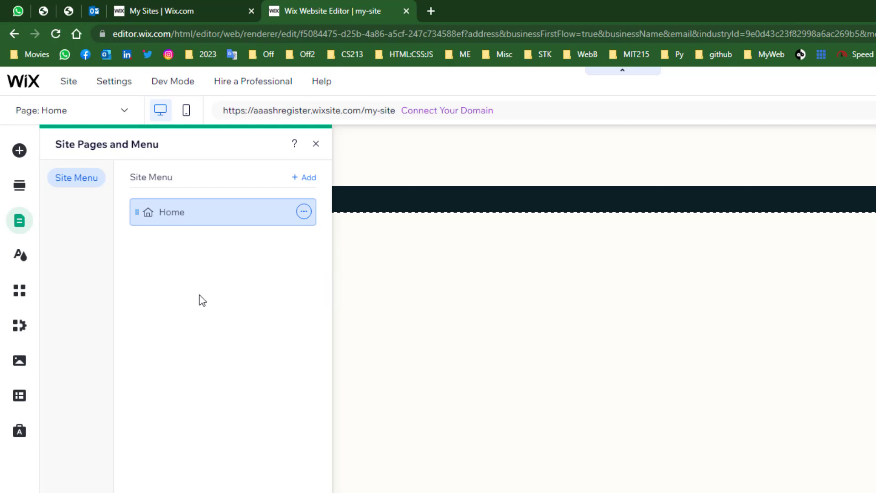
Add a blank page named "AddLogo" to the site menu
{"action": "left_click", "coordinate": [302, 178]}
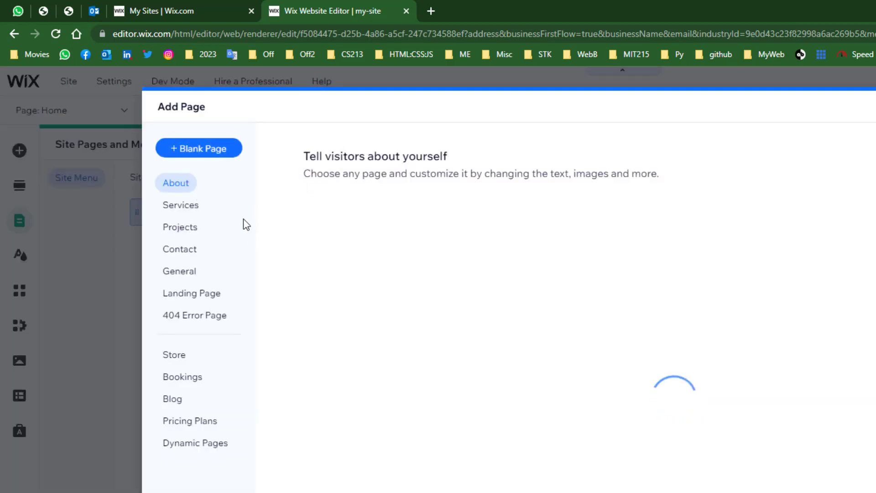
{"action": "left_click", "coordinate": [196, 149]}
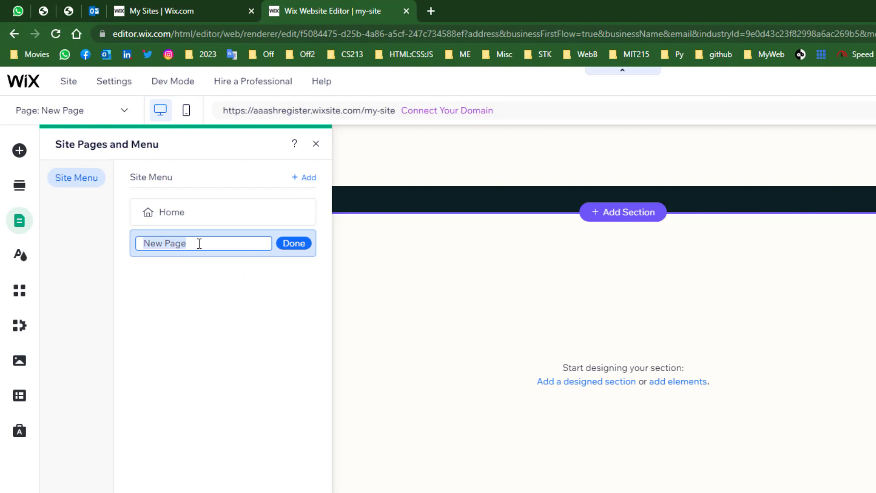
{"action": "type", "text": "AddLogo"}
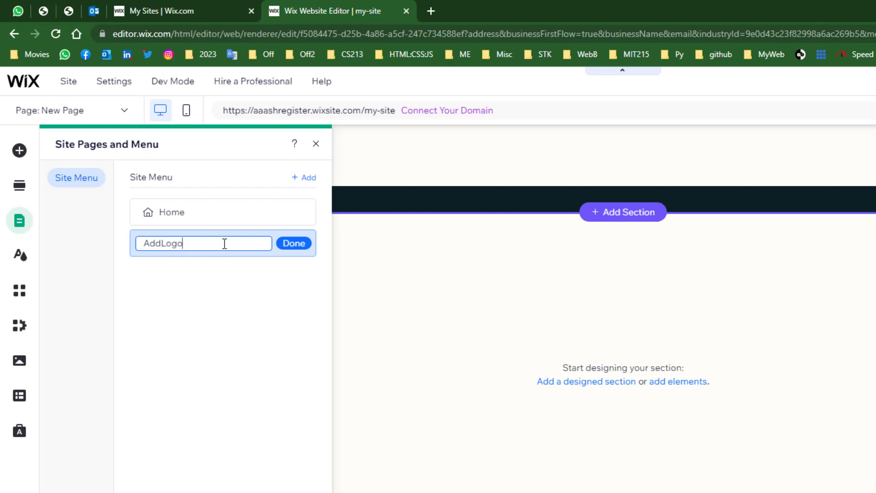
{"action": "left_click", "coordinate": [292, 244]}
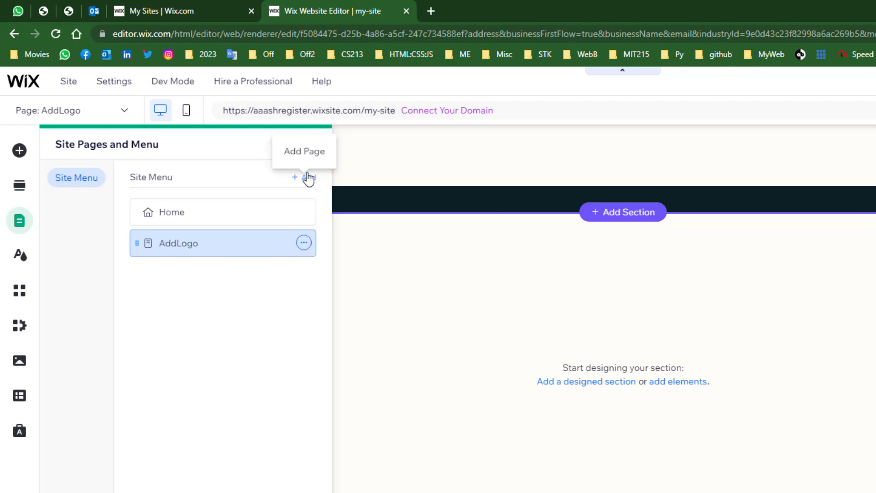
Add another blank page named "Display Logo" to the site menu
{"action": "left_click", "coordinate": [308, 179]}
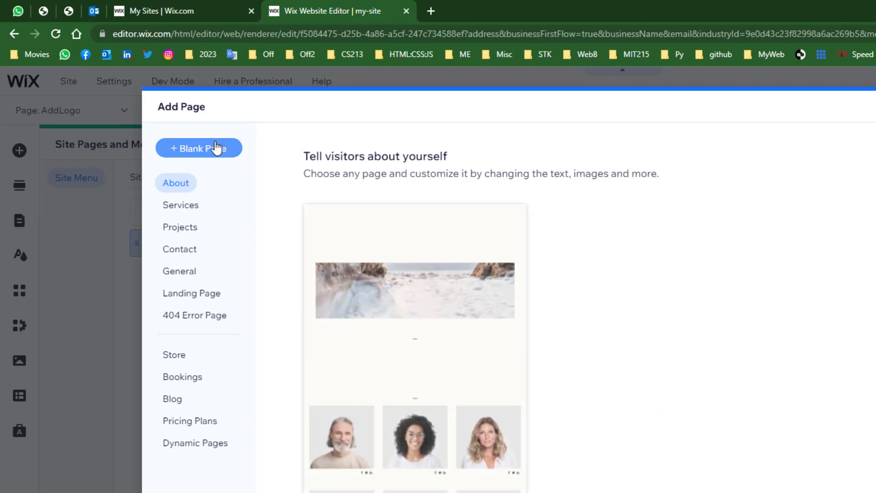
{"action": "left_click", "coordinate": [216, 148]}
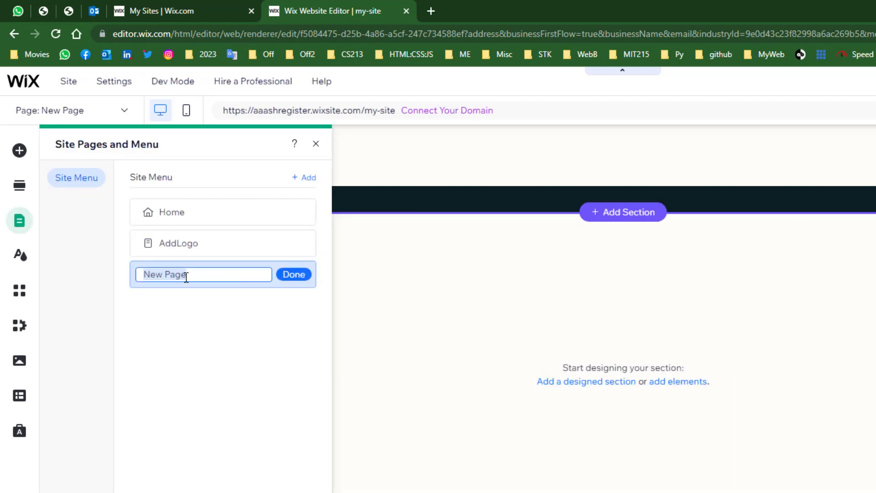
{"action": "type", "text": "di"}
{"action": "type", "text": "D"}
{"action": "key", "text": "Delete"}
{"action": "key", "text": "End"}
{"action": "left_click", "coordinate": [294, 274]}
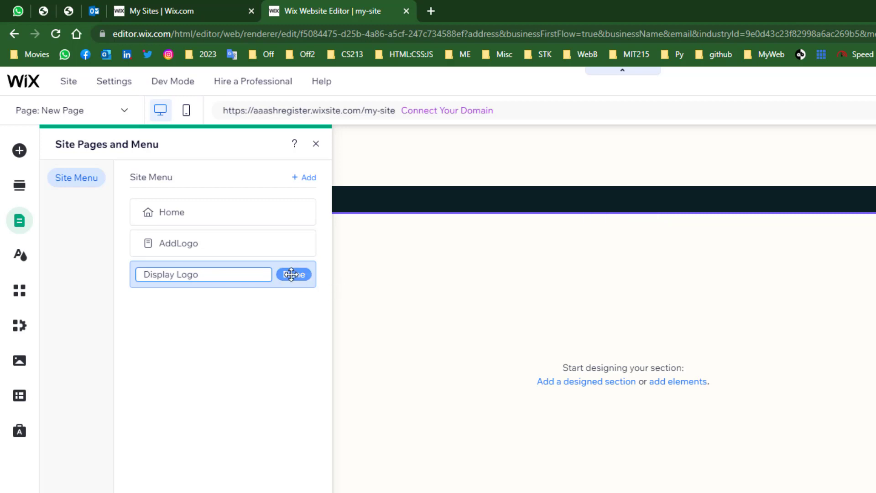
Rename the AddLogo page in the site menu to "Add Logo"
{"action": "left_click", "coordinate": [304, 244]}
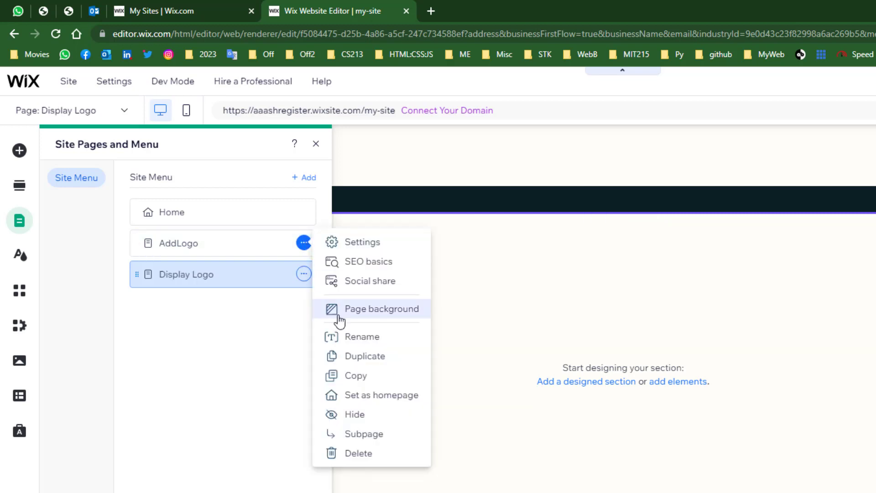
{"action": "left_click", "coordinate": [355, 339]}
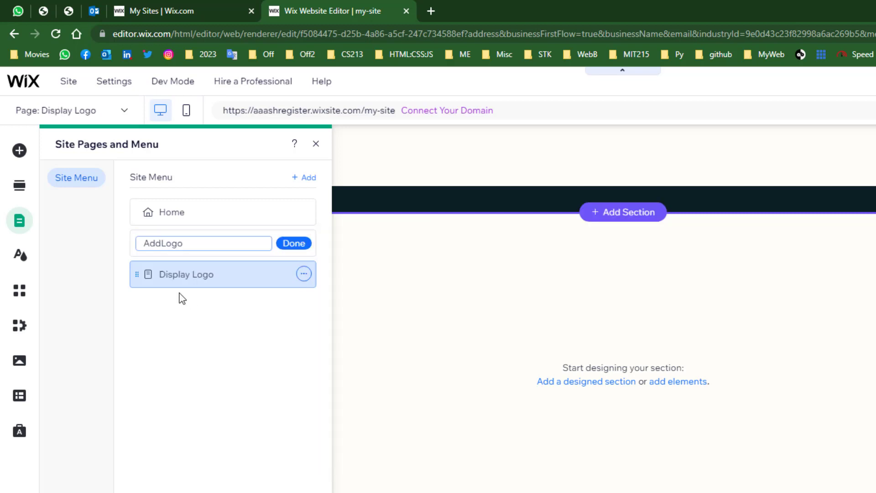
{"action": "left_click", "coordinate": [163, 243]}
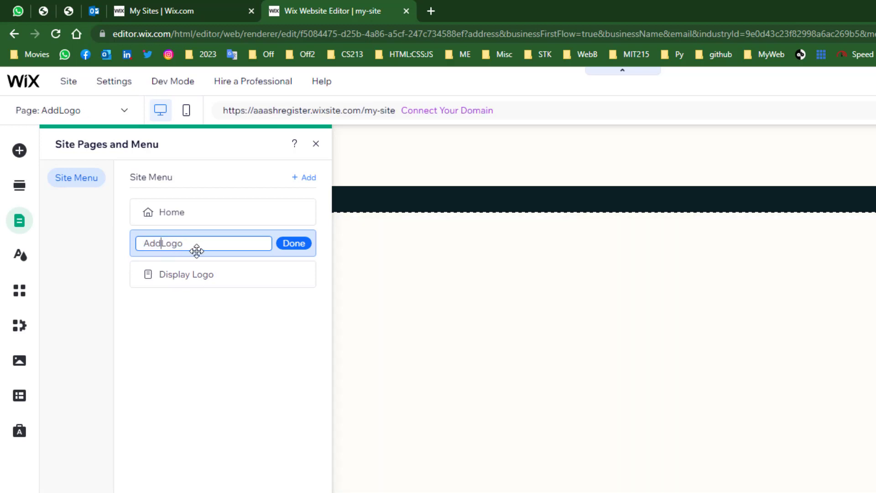
{"action": "left_click", "coordinate": [290, 245]}
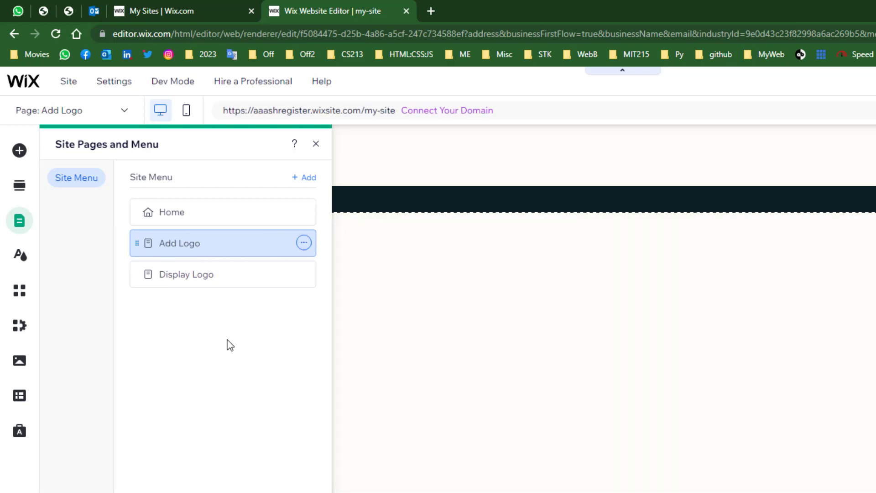
{"action": "left_click", "coordinate": [428, 282]}
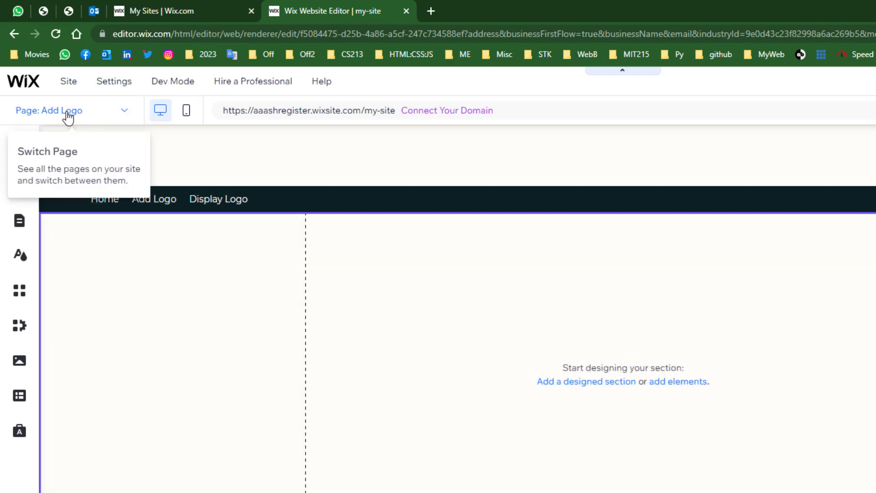
Add the Content Manager to the site
{"action": "left_click", "coordinate": [386, 281]}
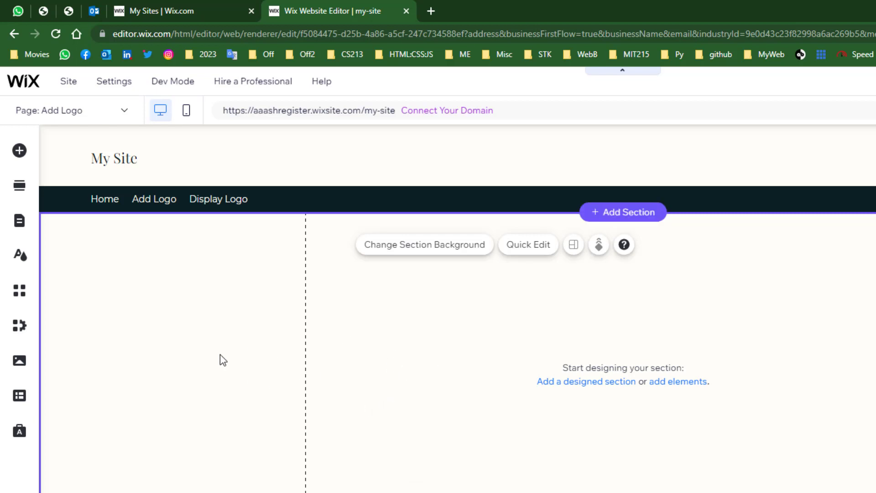
{"action": "left_click", "coordinate": [19, 397]}
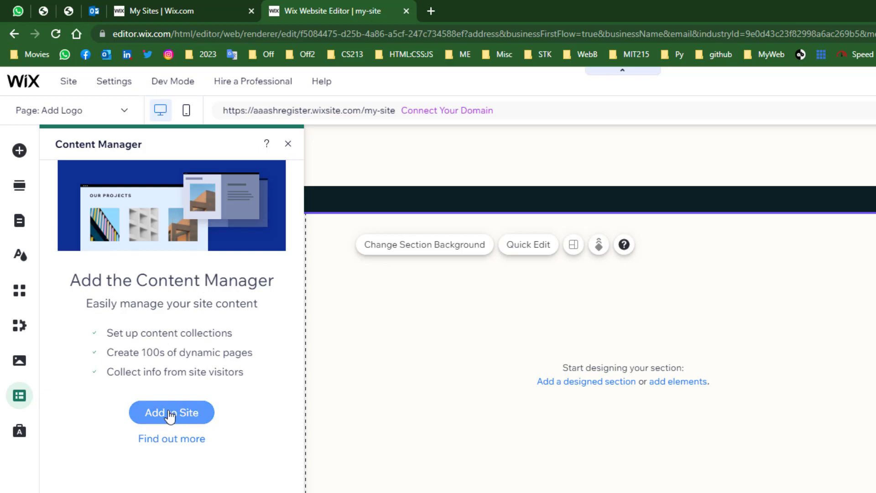
{"action": "left_click", "coordinate": [170, 413]}
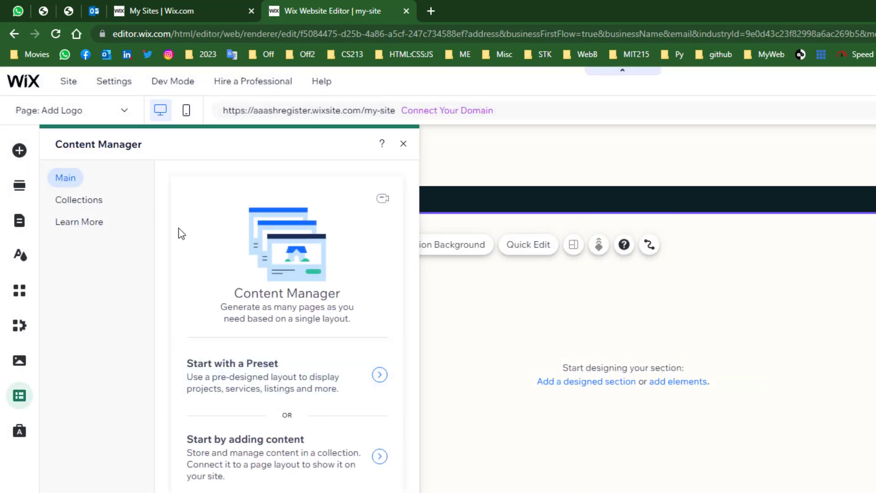
Create a content collection named "CarLogos" that holds multiple items
{"action": "left_click", "coordinate": [77, 203]}
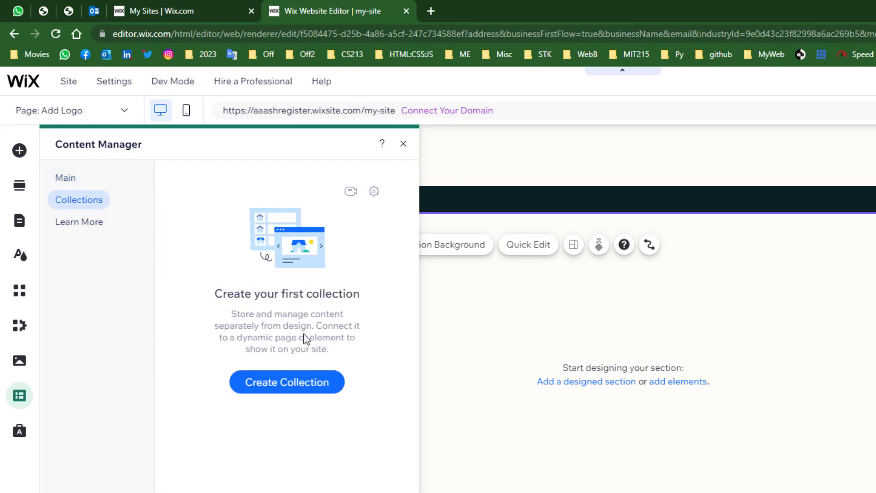
{"action": "left_click", "coordinate": [270, 390]}
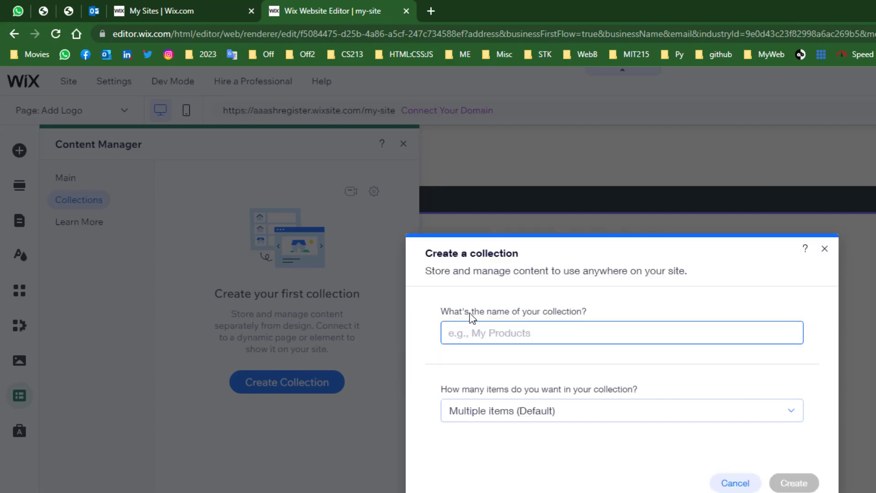
{"action": "type", "text": "CarLogos"}
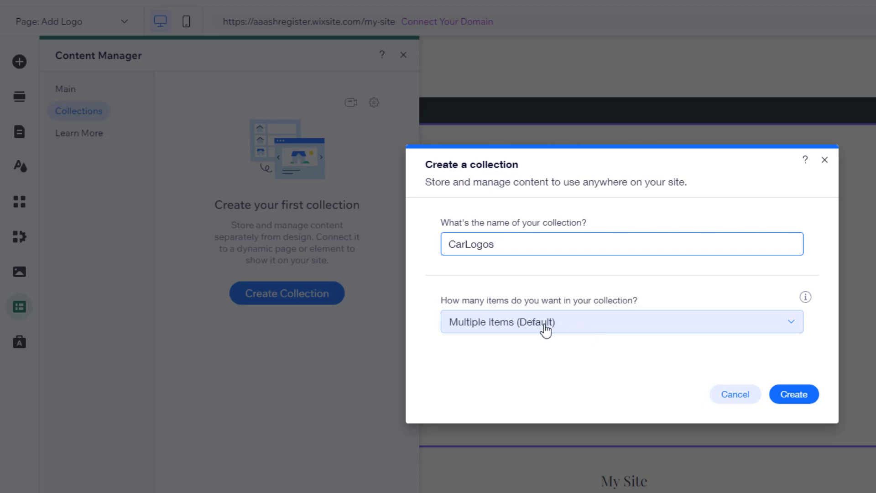
{"action": "left_click", "coordinate": [526, 324]}
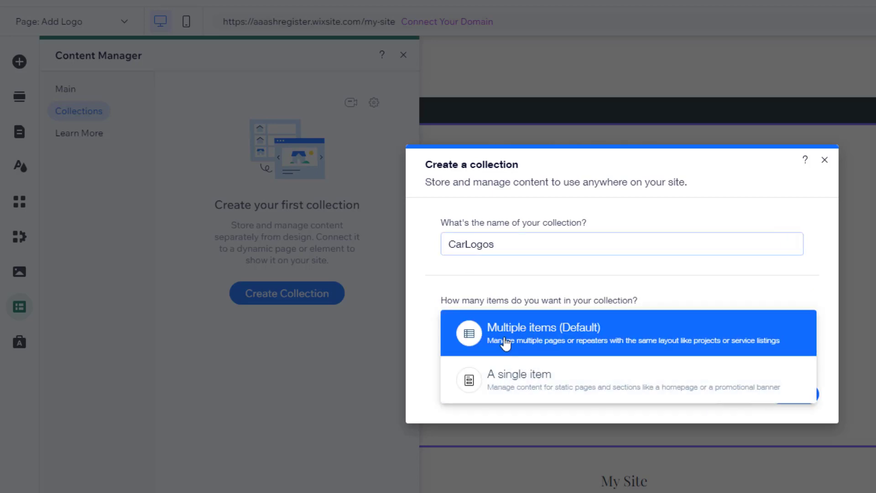
{"action": "left_click", "coordinate": [472, 284]}
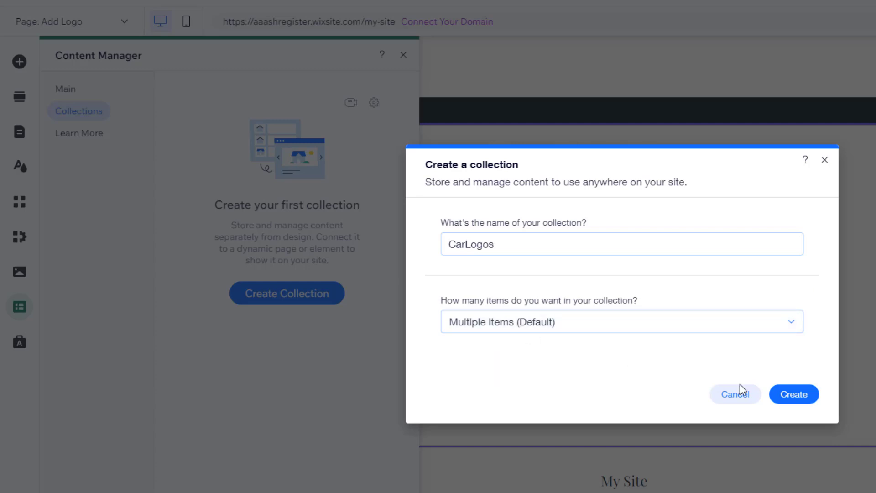
{"action": "left_click", "coordinate": [793, 395]}
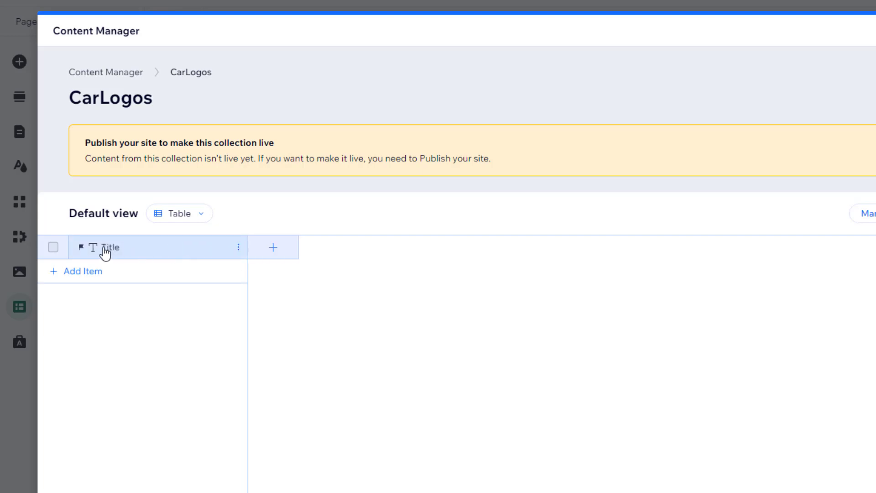
Add a Text field named "CompanyName" to the CarLogos collection
{"action": "left_click", "coordinate": [275, 251]}
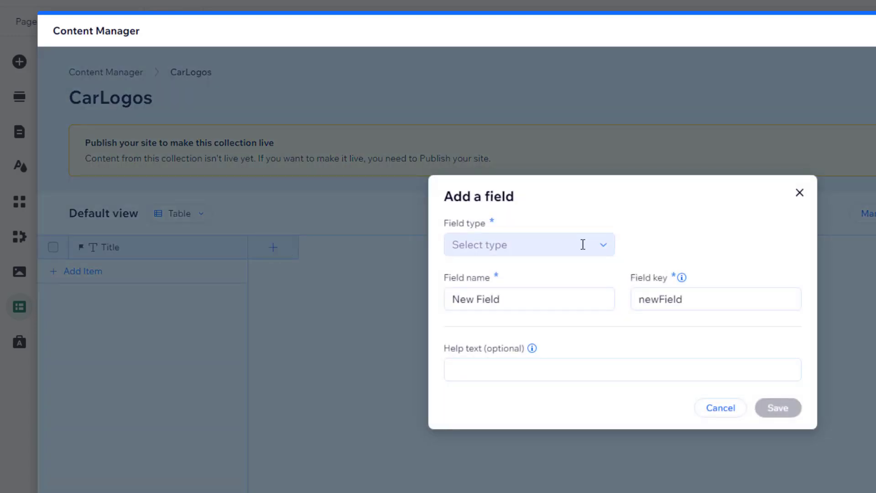
{"action": "left_click", "coordinate": [603, 247]}
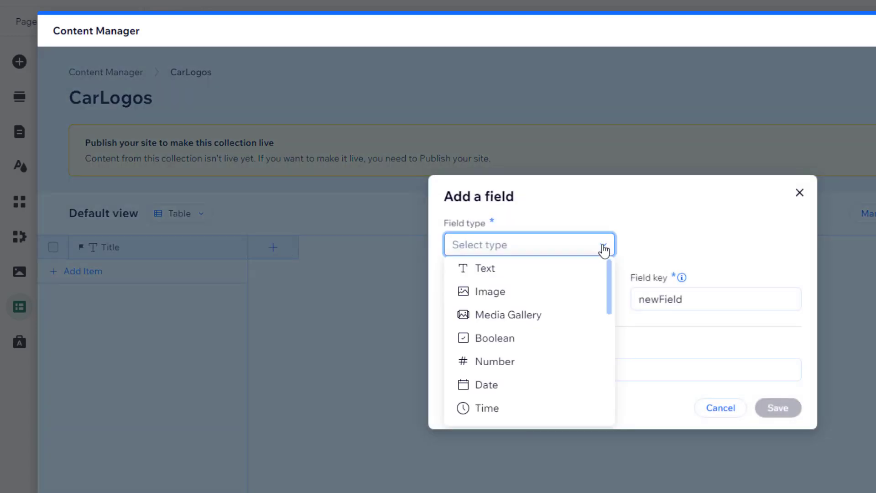
{"action": "left_click", "coordinate": [483, 274]}
{"action": "double_click", "coordinate": [482, 285]}
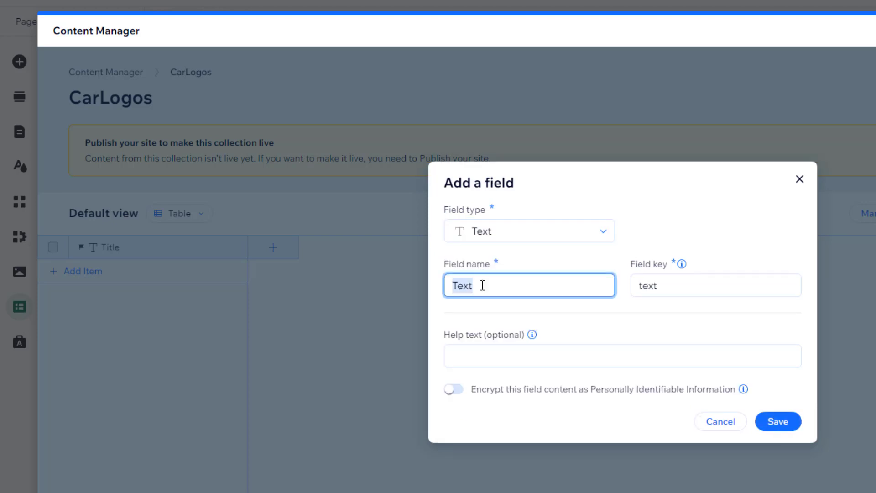
{"action": "type", "text": "Compa"}
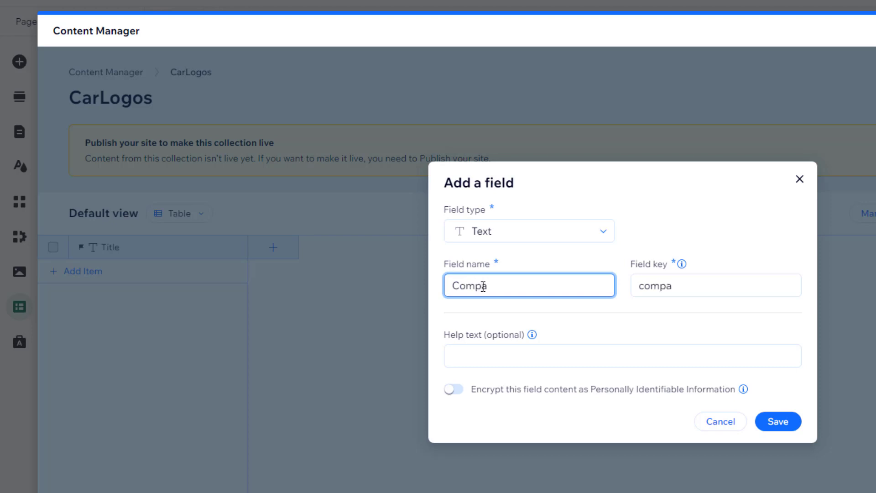
{"action": "type", "text": "nyName"}
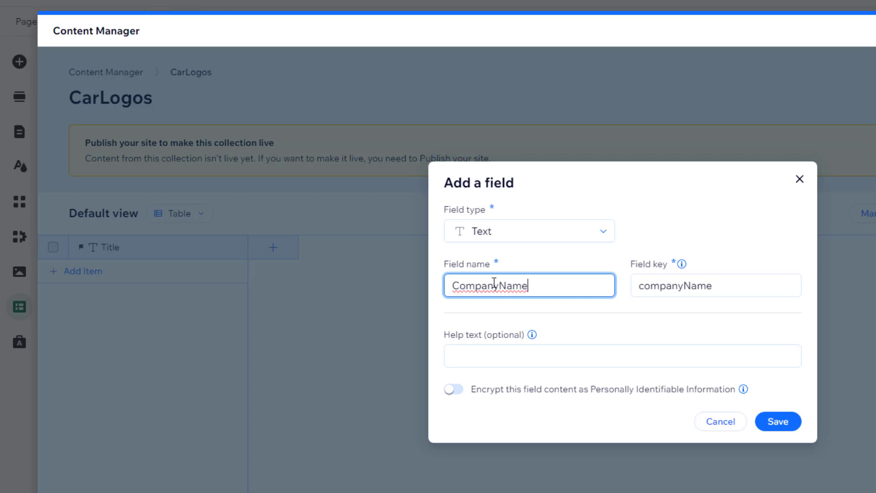
{"action": "left_click", "coordinate": [785, 426]}
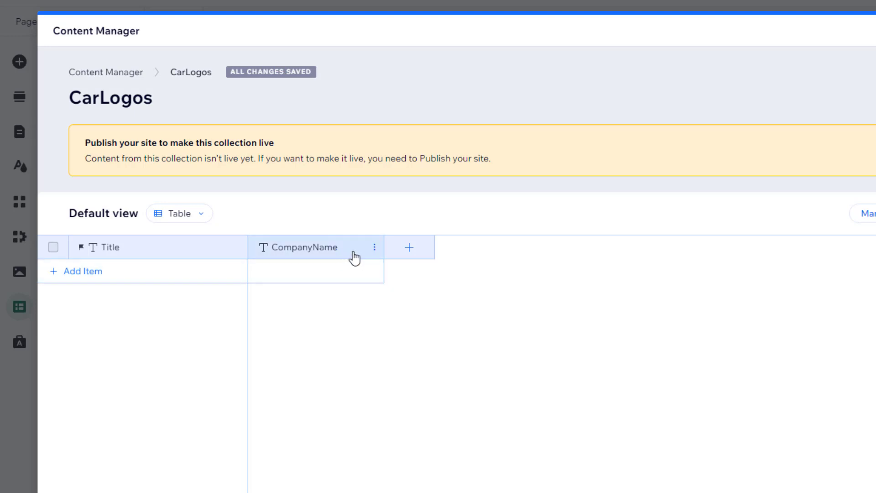
Add an Image field named "LogoImage" to the CarLogos collection
{"action": "left_click", "coordinate": [413, 248]}
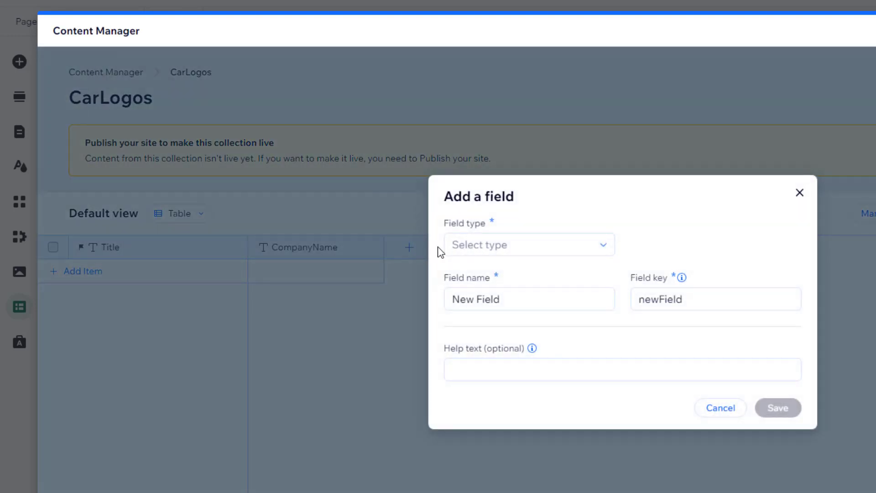
{"action": "left_click", "coordinate": [574, 246]}
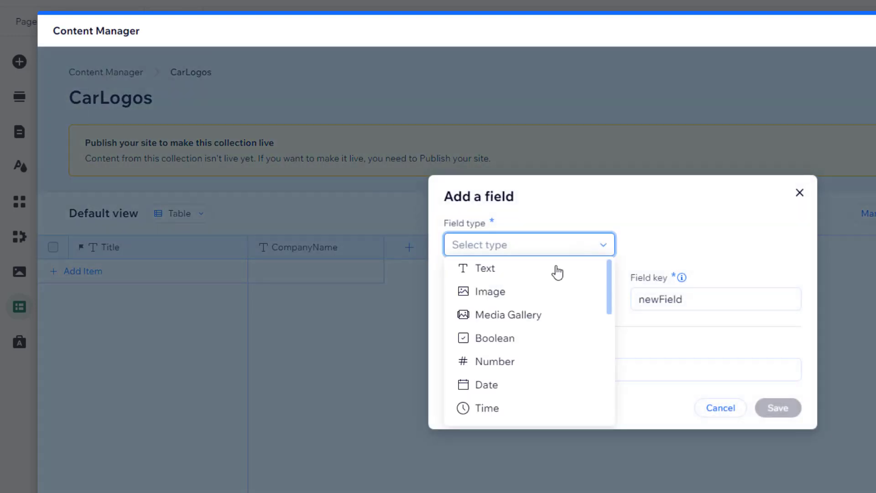
{"action": "left_click", "coordinate": [475, 296]}
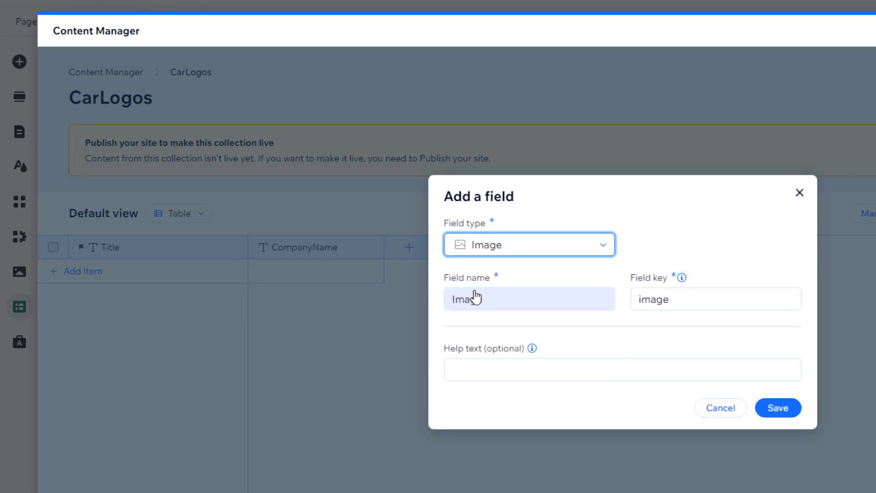
{"action": "double_click", "coordinate": [498, 300]}
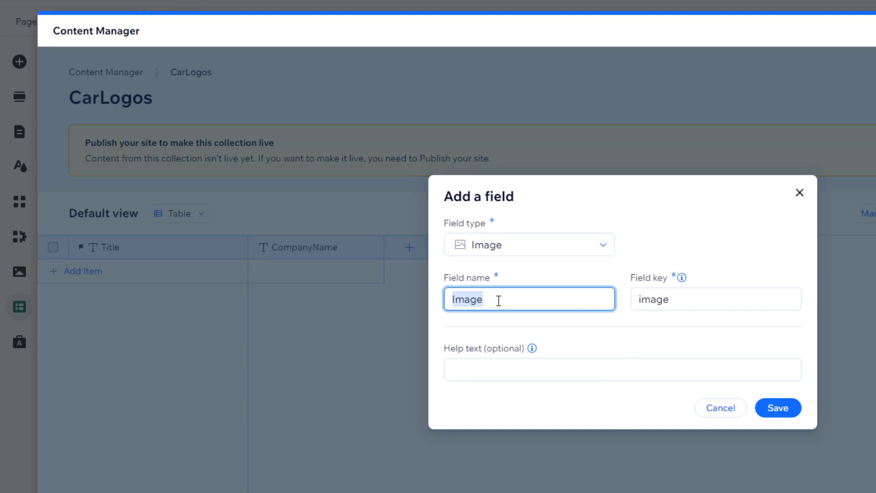
{"action": "key", "text": "Home"}
{"action": "type", "text": "Logo"}
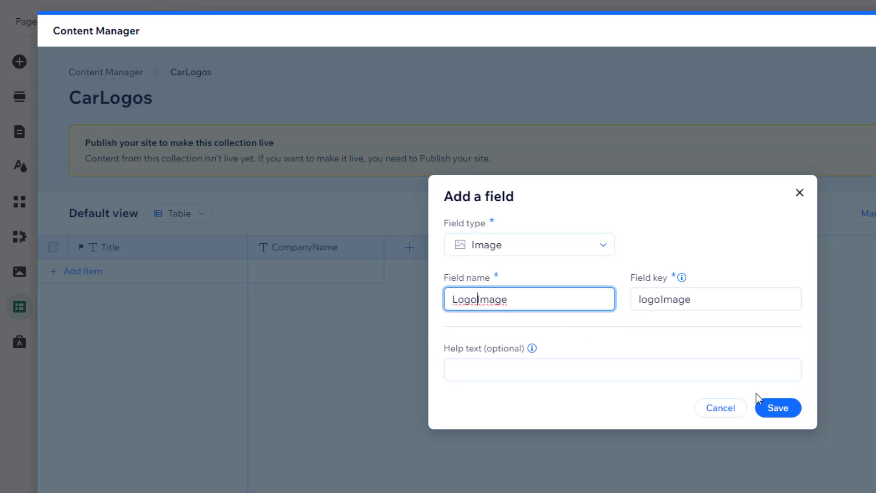
{"action": "left_click", "coordinate": [778, 409]}
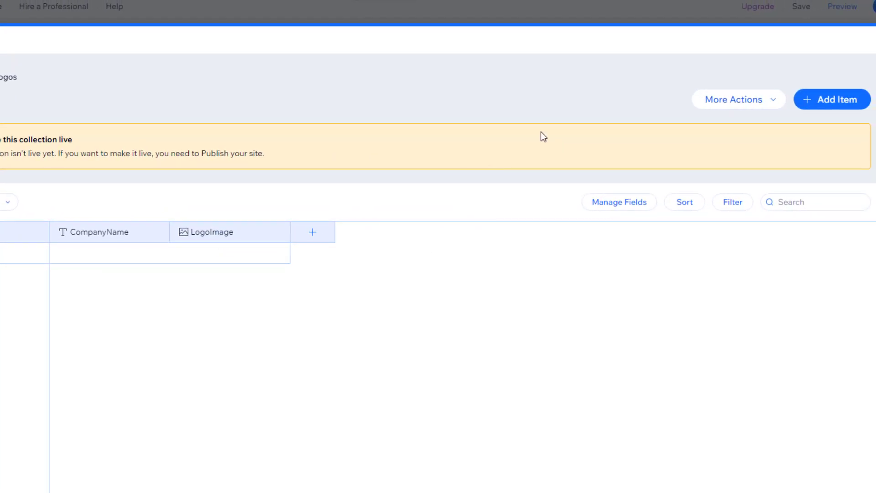
Allow Anyone to add, delete and update content in the CarLogos collection, save the permissions and close the collection
{"action": "left_click", "coordinate": [768, 105]}
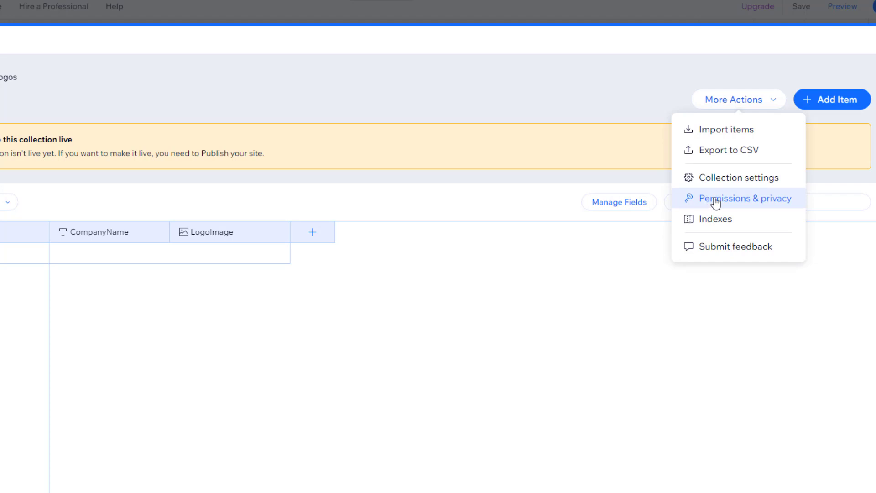
{"action": "left_click", "coordinate": [746, 200]}
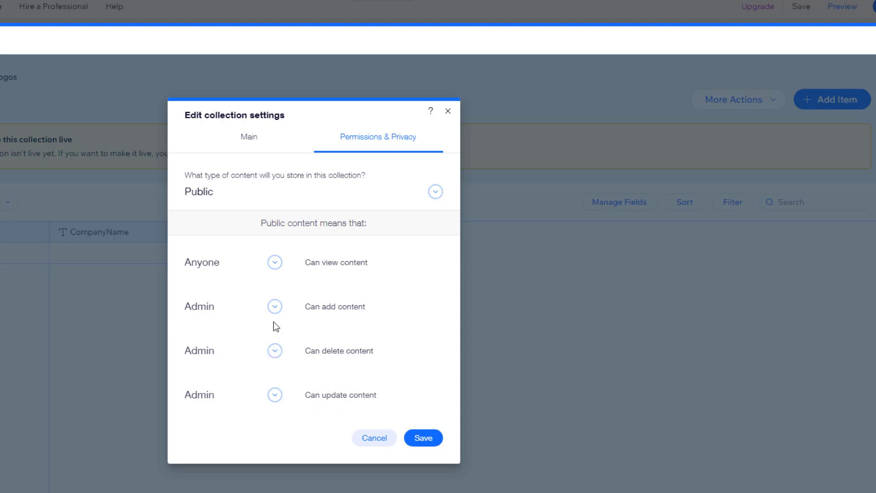
{"action": "left_click", "coordinate": [274, 306]}
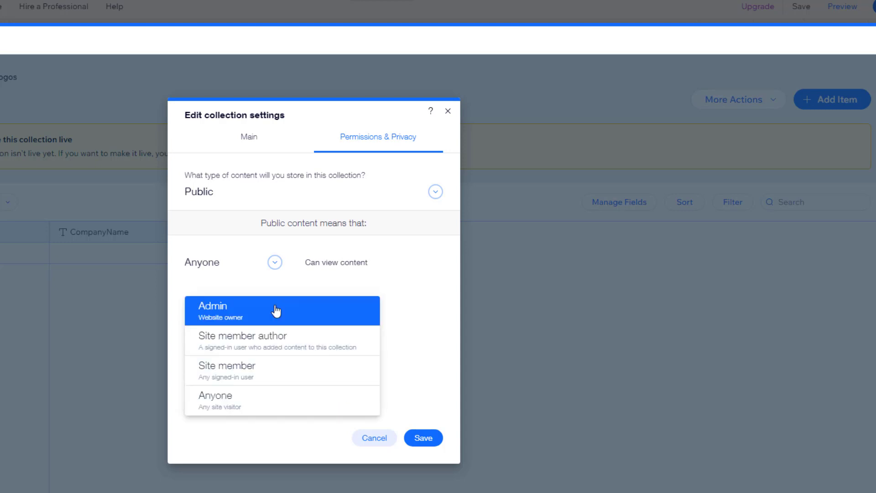
{"action": "left_click", "coordinate": [210, 401]}
{"action": "left_click", "coordinate": [275, 352]}
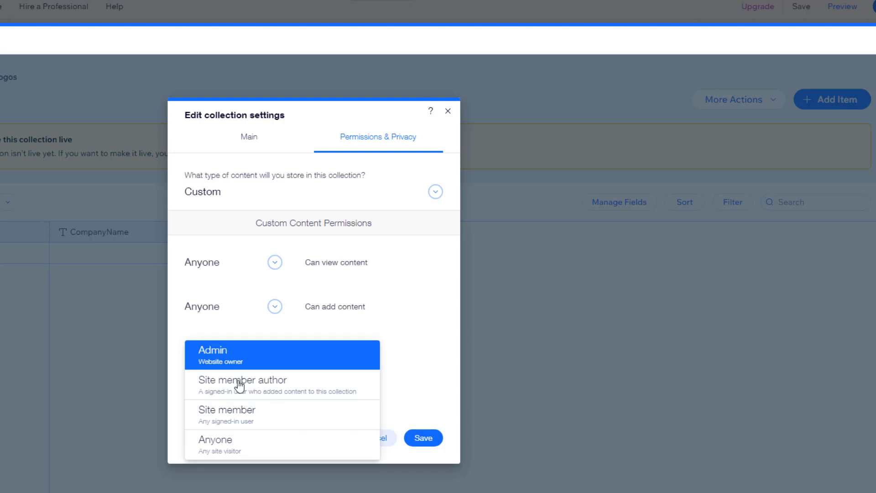
{"action": "left_click", "coordinate": [223, 444]}
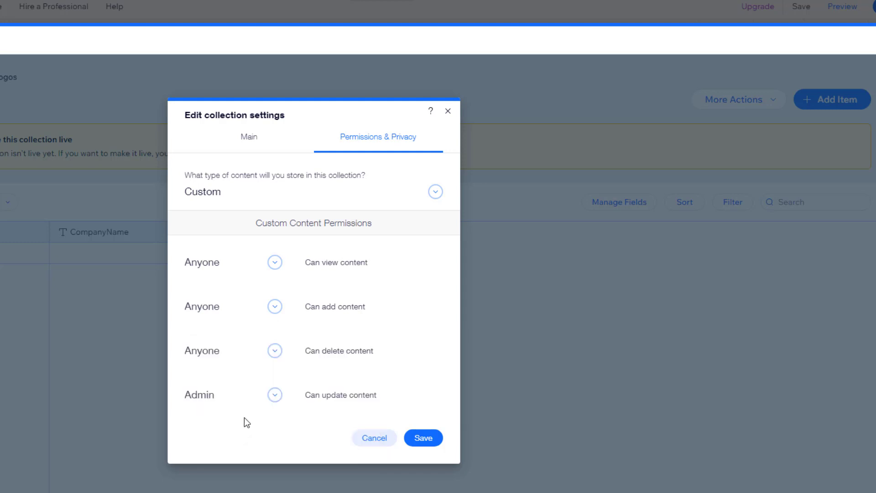
{"action": "left_click", "coordinate": [274, 395]}
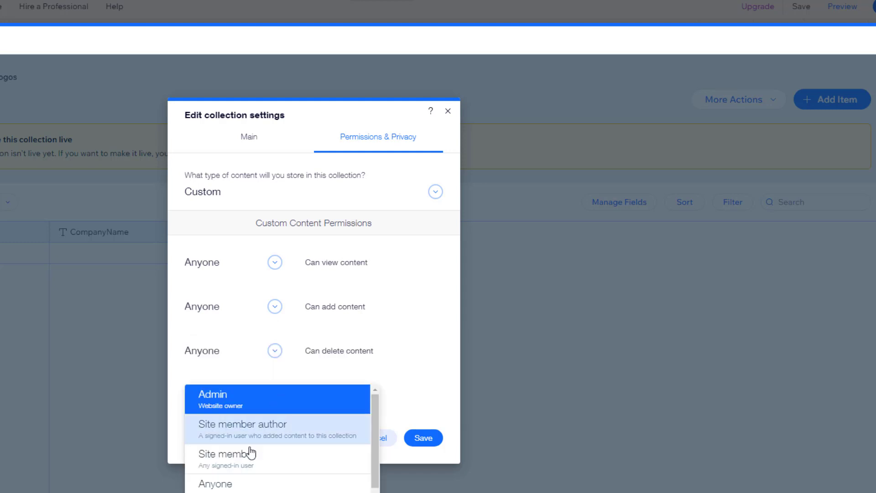
{"action": "left_click", "coordinate": [229, 488]}
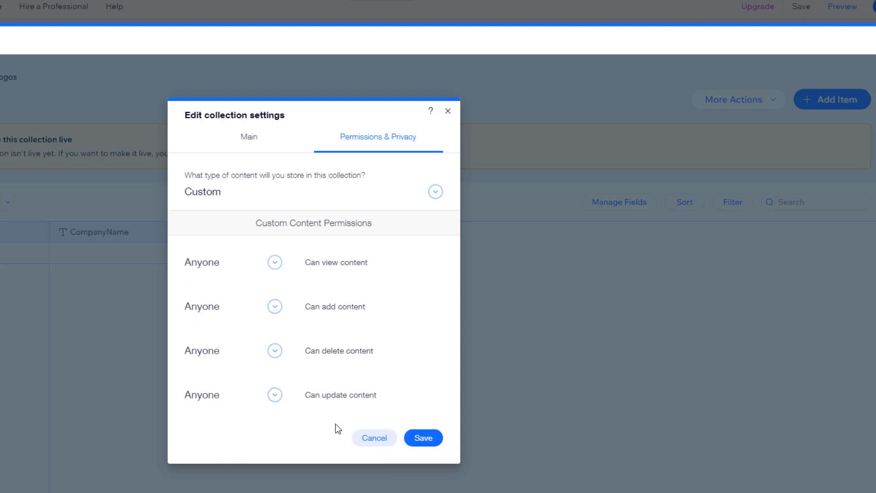
{"action": "left_click", "coordinate": [416, 437]}
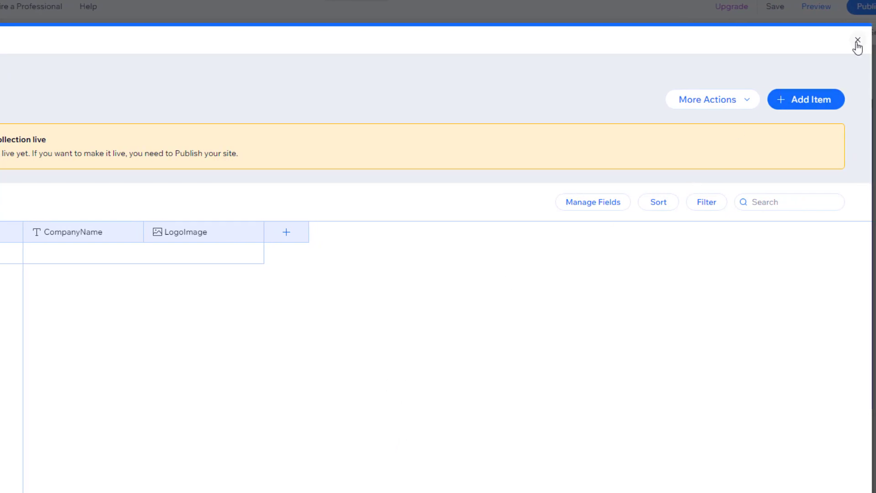
{"action": "left_click", "coordinate": [857, 42]}
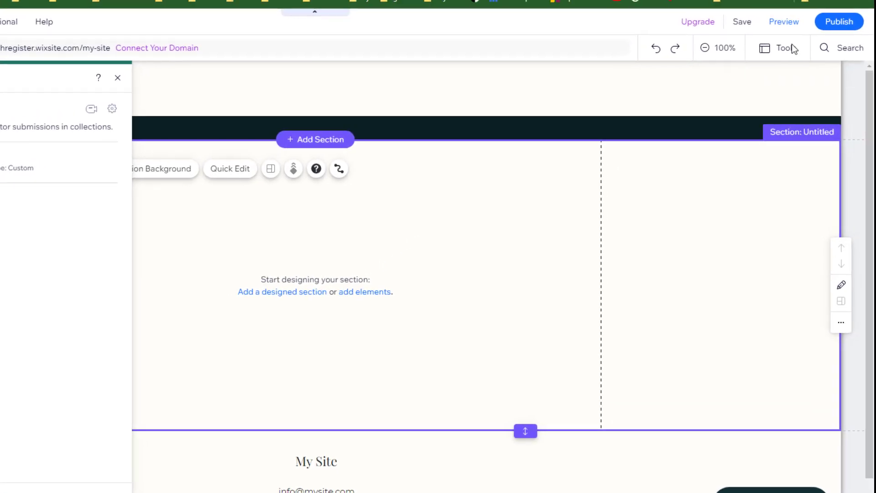
Publish the site, dismiss the published notice and decline editing the mobile version
{"action": "left_click", "coordinate": [837, 22]}
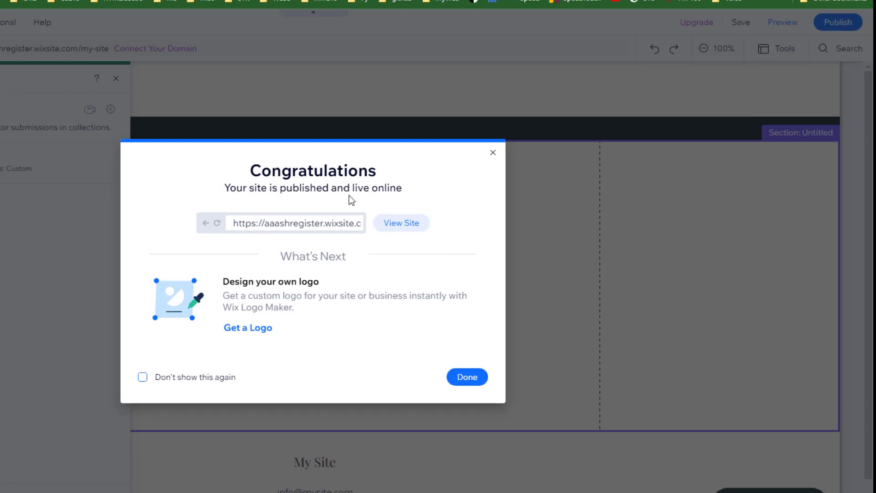
{"action": "left_click", "coordinate": [466, 378]}
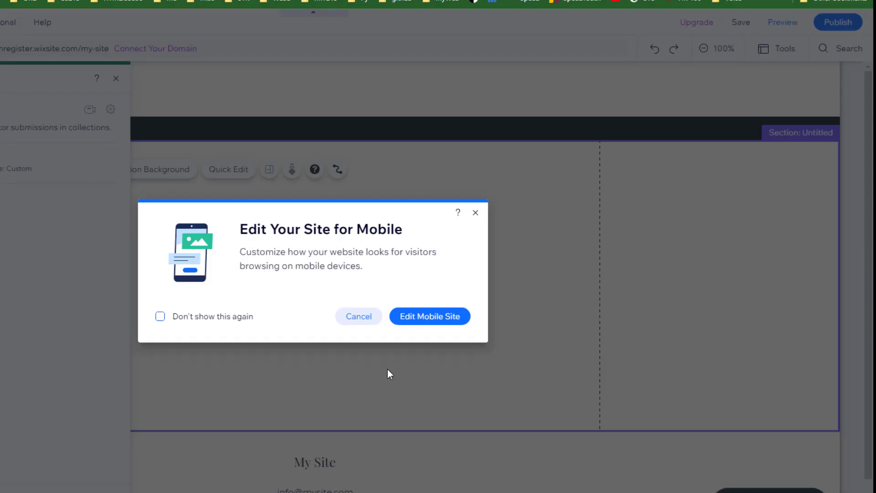
{"action": "left_click", "coordinate": [361, 320]}
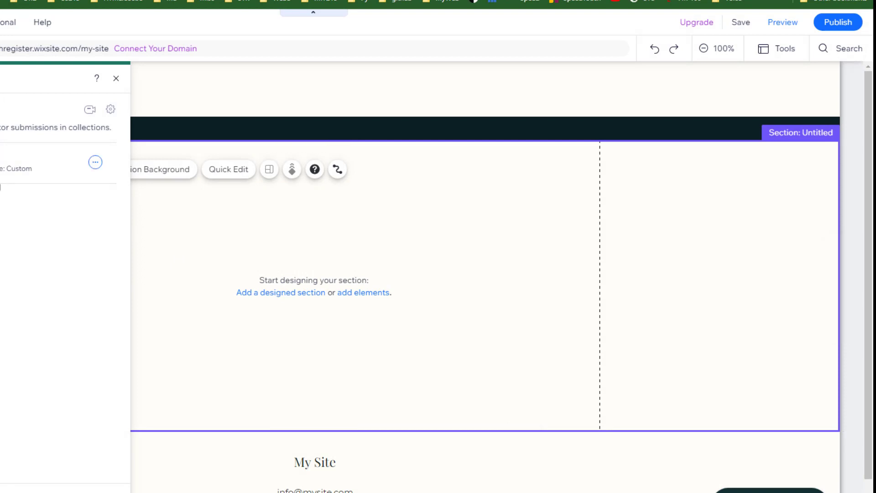
{"action": "left_click", "coordinate": [171, 313]}
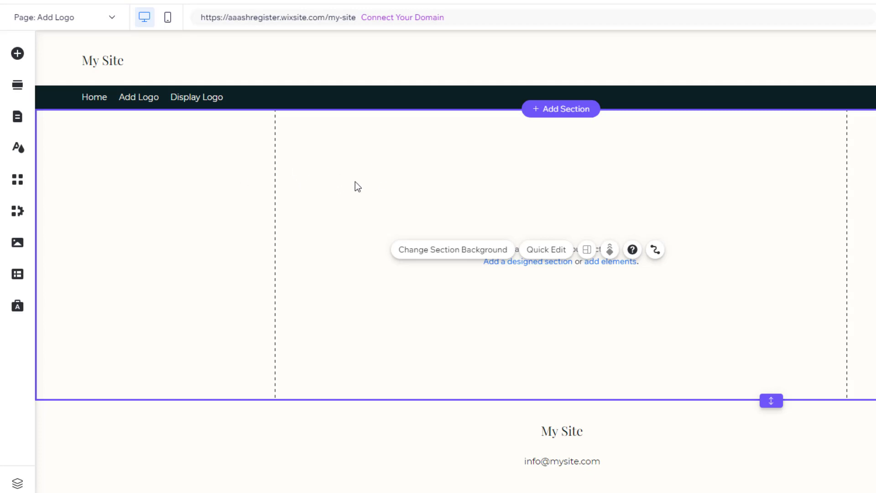
Add the outlined "Add your Name" text input near the top of the Add Logo page's empty section
{"action": "left_click", "coordinate": [18, 55]}
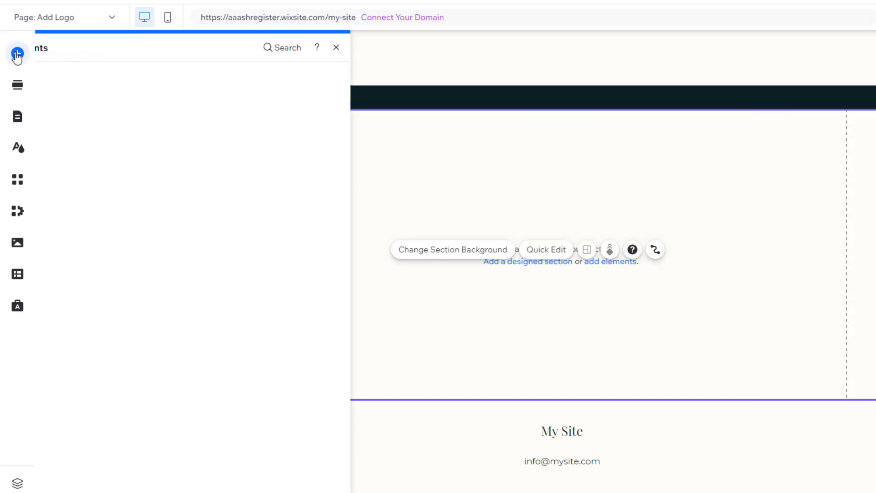
{"action": "left_click", "coordinate": [87, 207]}
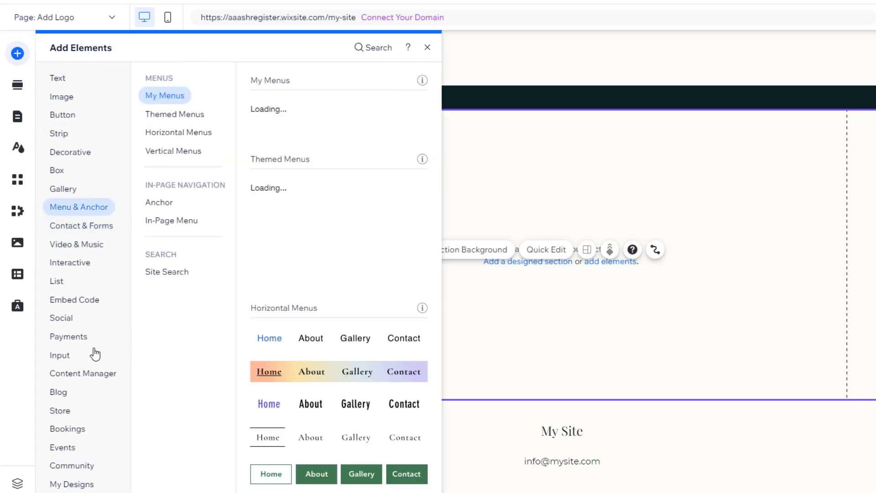
{"action": "left_click", "coordinate": [60, 358]}
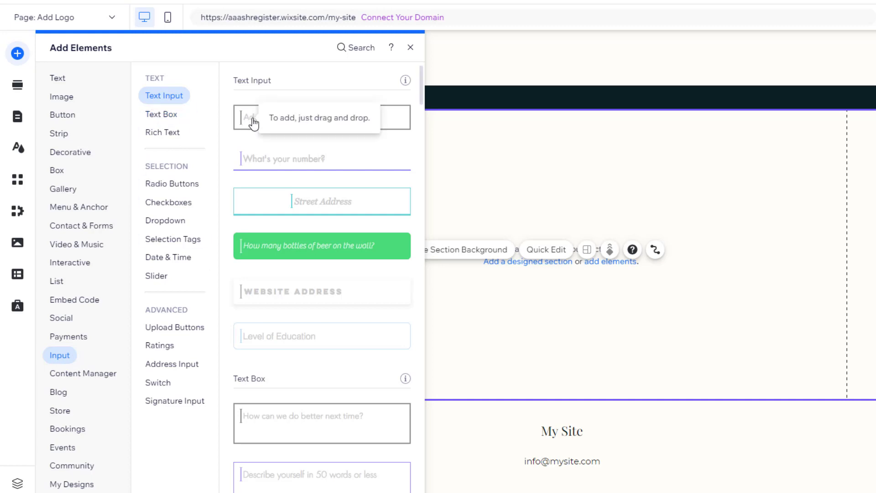
{"action": "left_click_drag", "start_coordinate": [252, 123], "coordinate": [444, 150]}
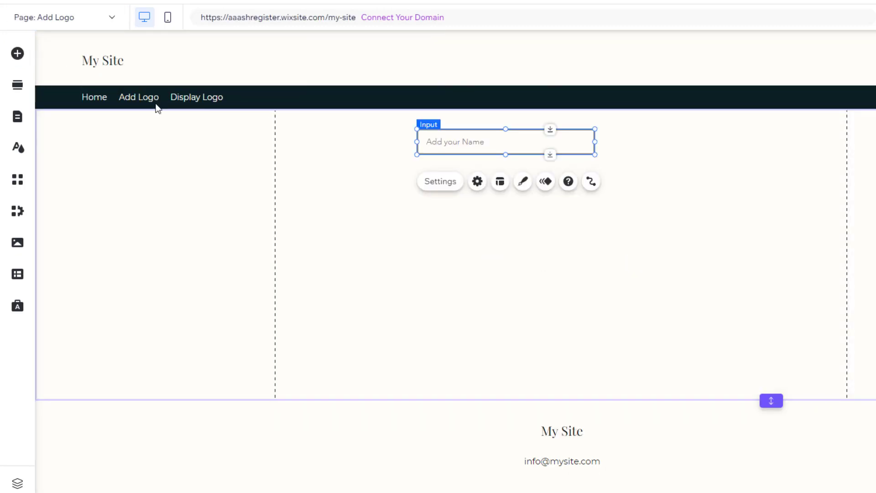
Add the purple "Add a File" upload button below the text input on the Add Logo page
{"action": "left_click", "coordinate": [19, 56]}
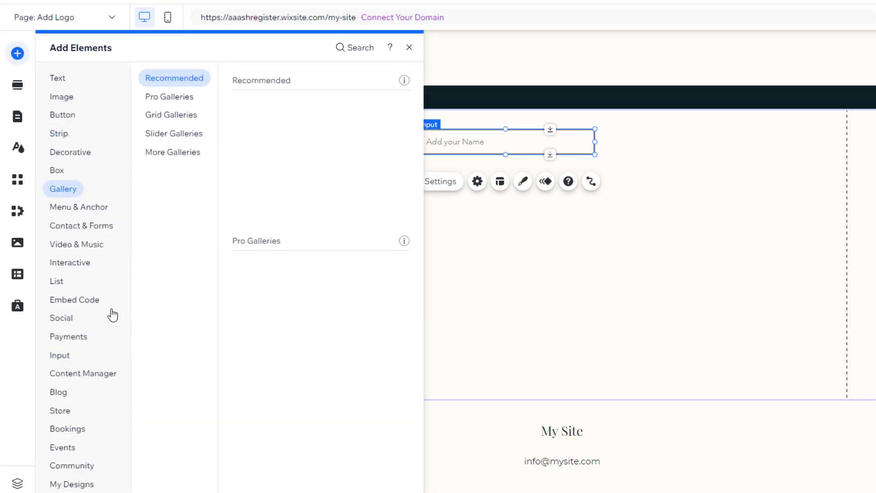
{"action": "mouse_move", "coordinate": [56, 362]}
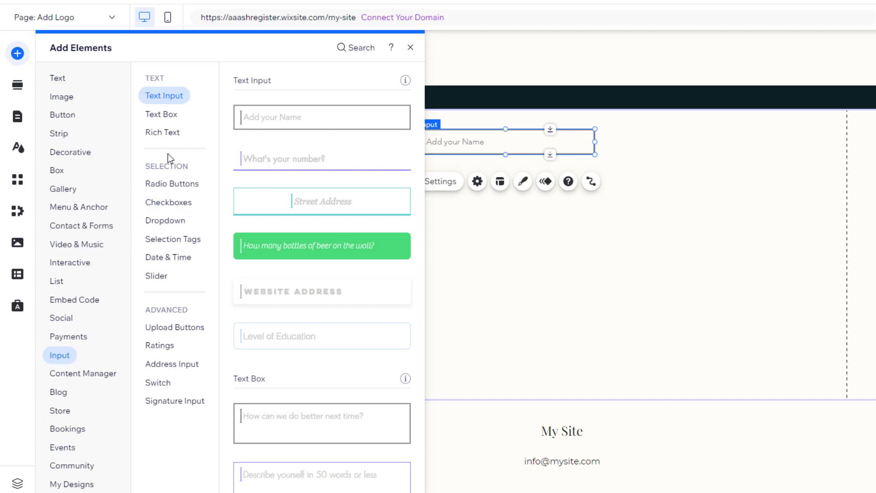
{"action": "left_click", "coordinate": [176, 220]}
{"action": "left_click", "coordinate": [177, 328]}
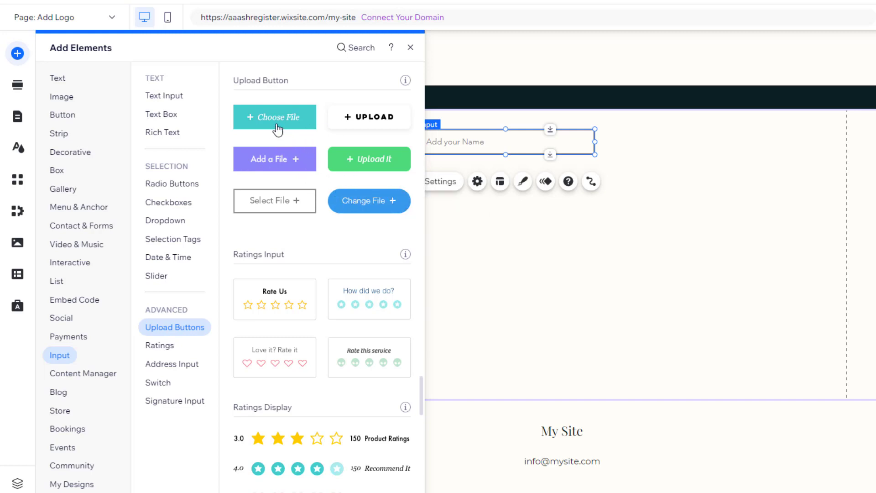
{"action": "left_click_drag", "start_coordinate": [263, 164], "coordinate": [439, 219]}
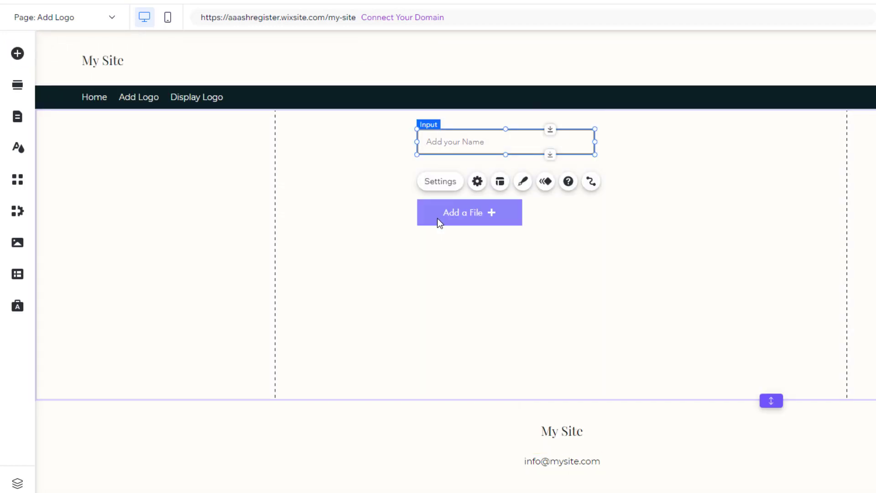
{"action": "left_click", "coordinate": [445, 287]}
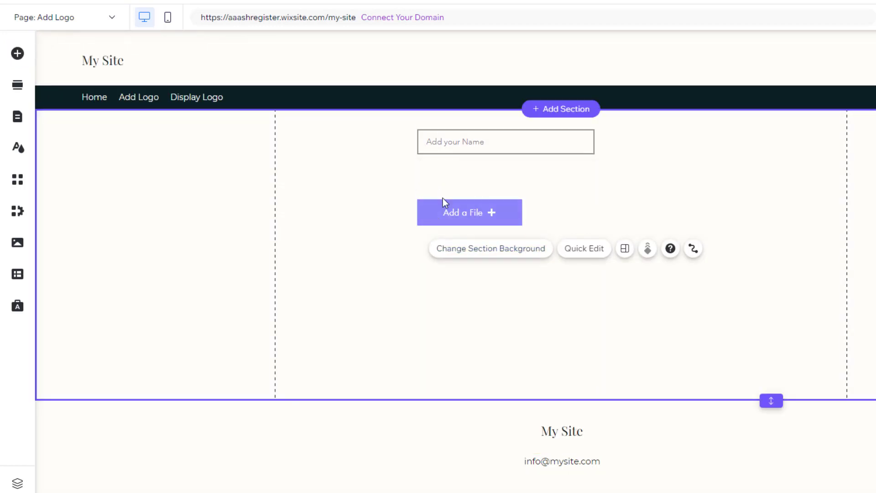
Move the "Add a File" upload button up directly beneath the text input and align their left edges
{"action": "left_click_drag", "start_coordinate": [459, 216], "coordinate": [462, 176]}
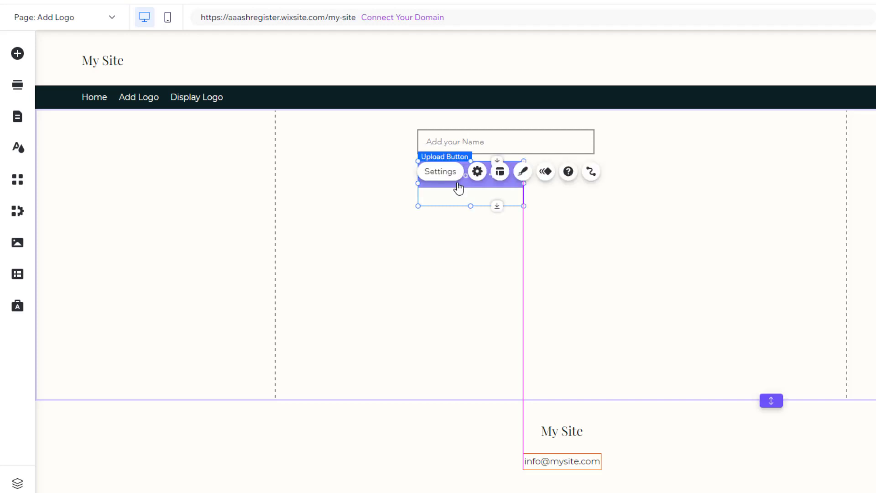
{"action": "left_click", "coordinate": [474, 250]}
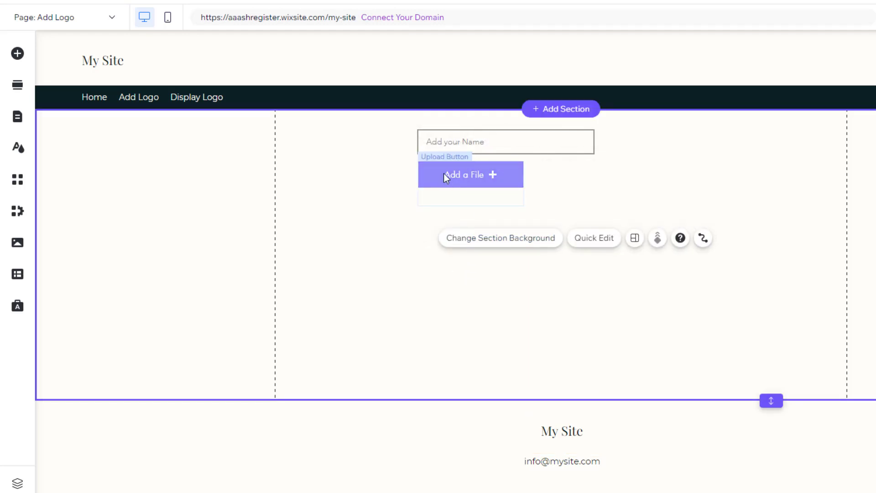
{"action": "left_click", "coordinate": [454, 173]}
{"action": "mouse_move", "coordinate": [455, 172]}
{"action": "left_mouse_down"}
{"action": "mouse_move", "coordinate": [442, 172]}
{"action": "mouse_move", "coordinate": [461, 171]}
{"action": "left_mouse_up"}
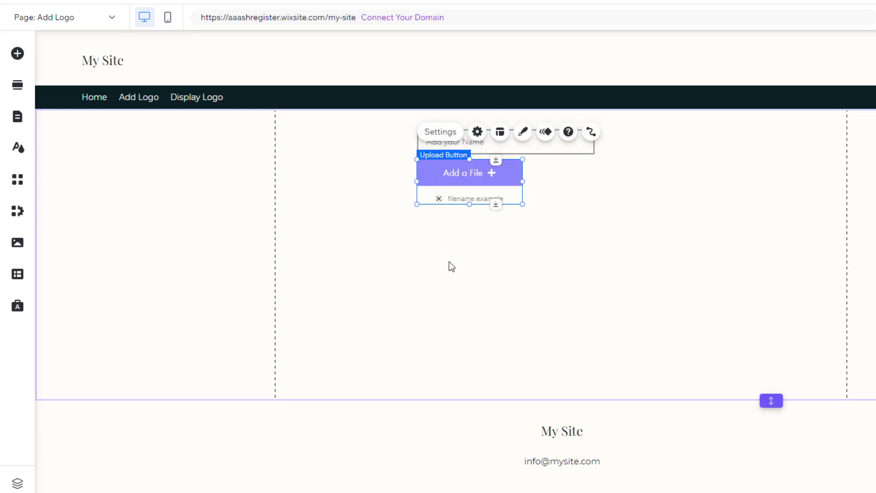
{"action": "left_click", "coordinate": [451, 269]}
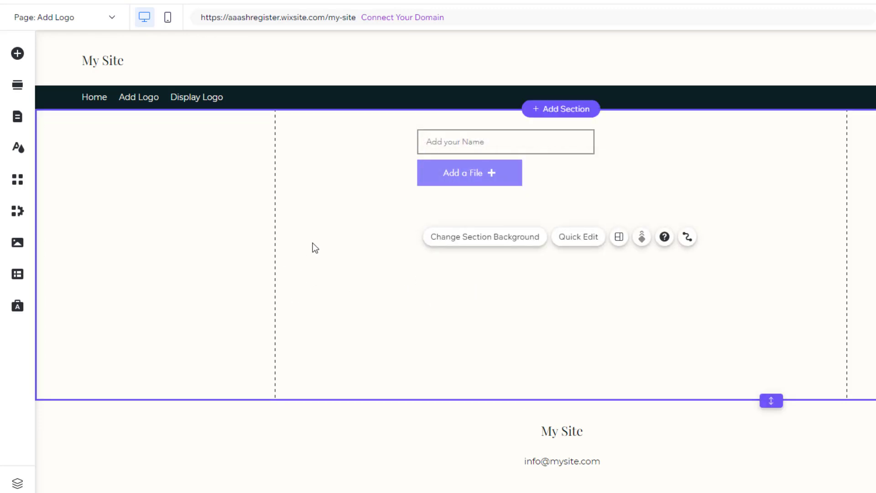
Create a dataset for the CarLogos collection from the text input's data connection and move the dataset's icon to the left of the form
{"action": "left_click", "coordinate": [458, 141]}
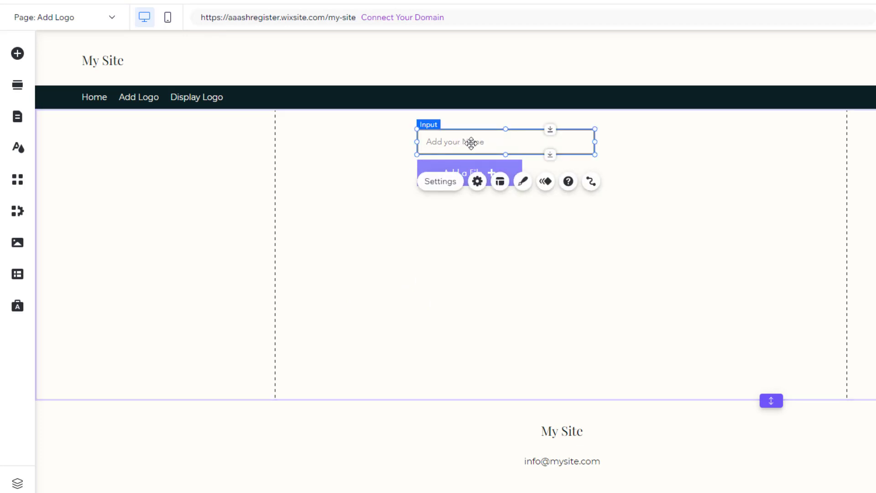
{"action": "left_click", "coordinate": [591, 182]}
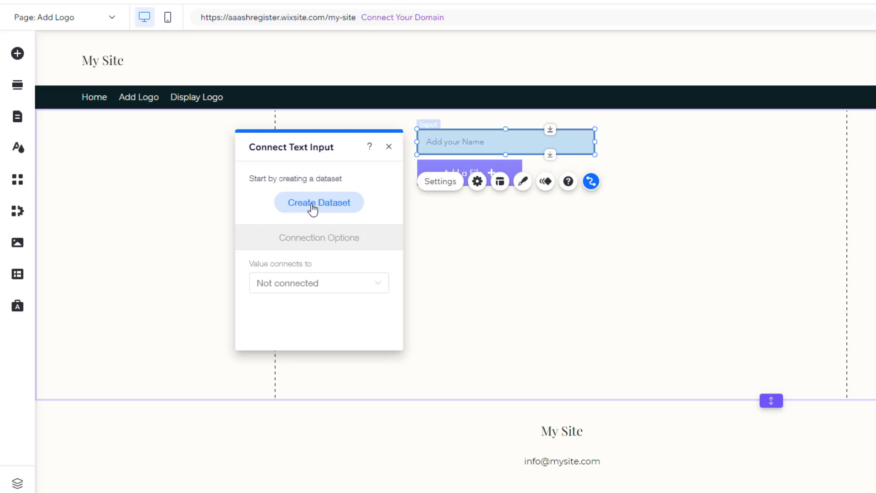
{"action": "left_click", "coordinate": [314, 206]}
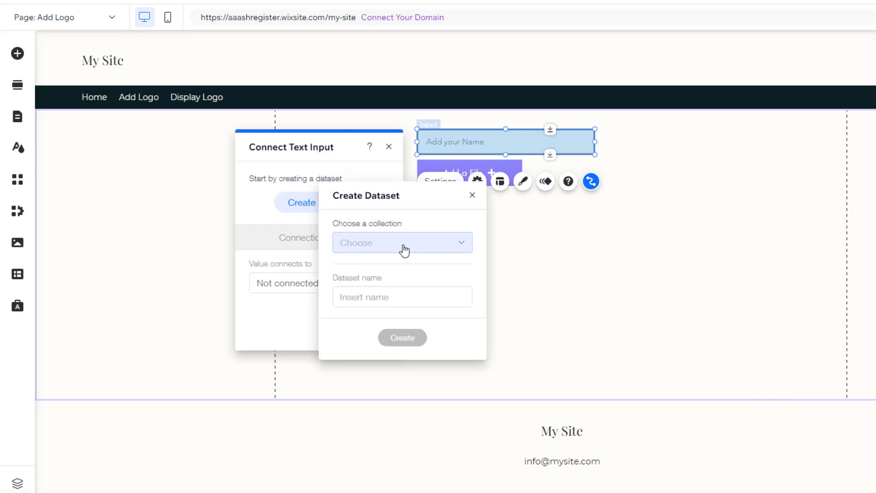
{"action": "left_click", "coordinate": [404, 246]}
{"action": "left_click", "coordinate": [374, 287]}
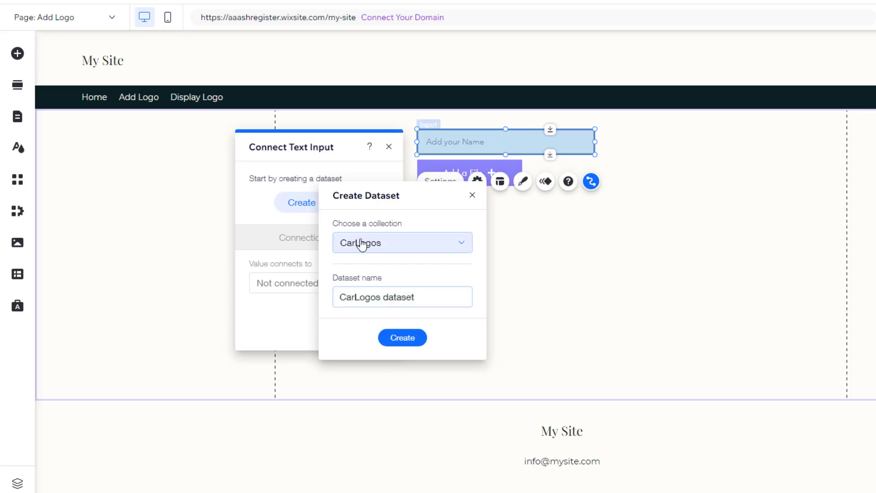
{"action": "left_click", "coordinate": [403, 345]}
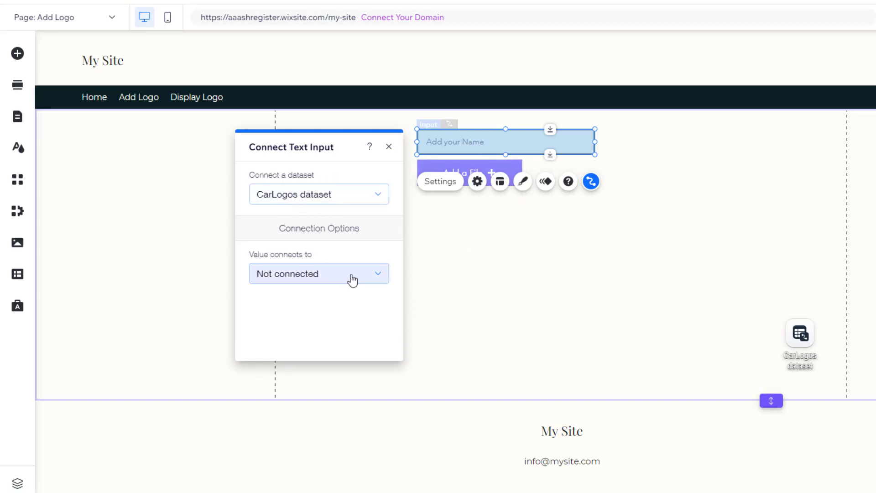
{"action": "left_click", "coordinate": [352, 280]}
{"action": "left_click", "coordinate": [475, 281]}
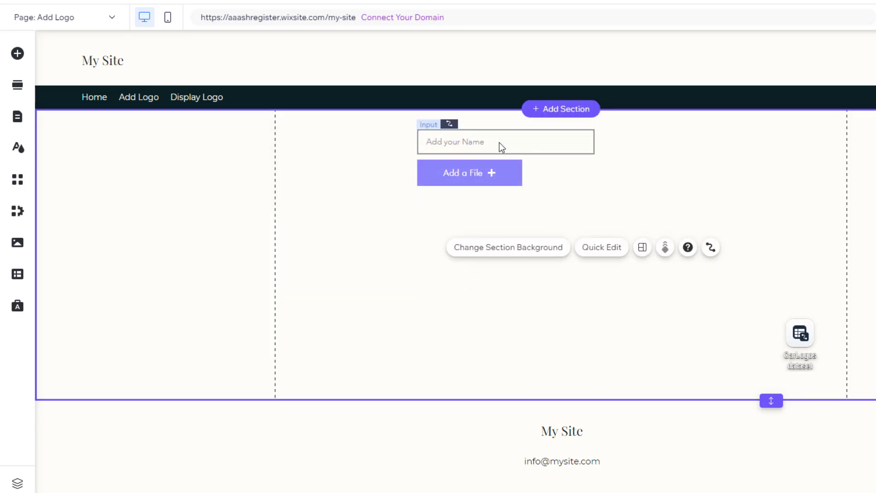
{"action": "left_click", "coordinate": [794, 340]}
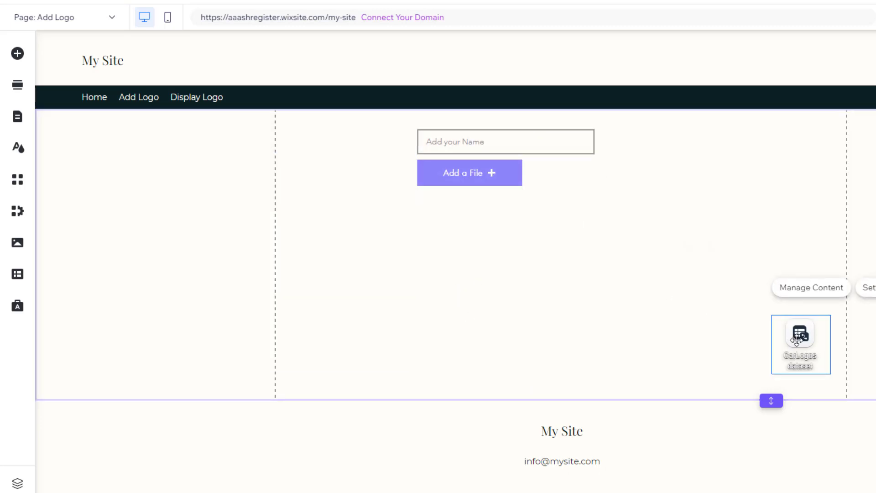
{"action": "left_click_drag", "start_coordinate": [796, 340], "coordinate": [214, 136]}
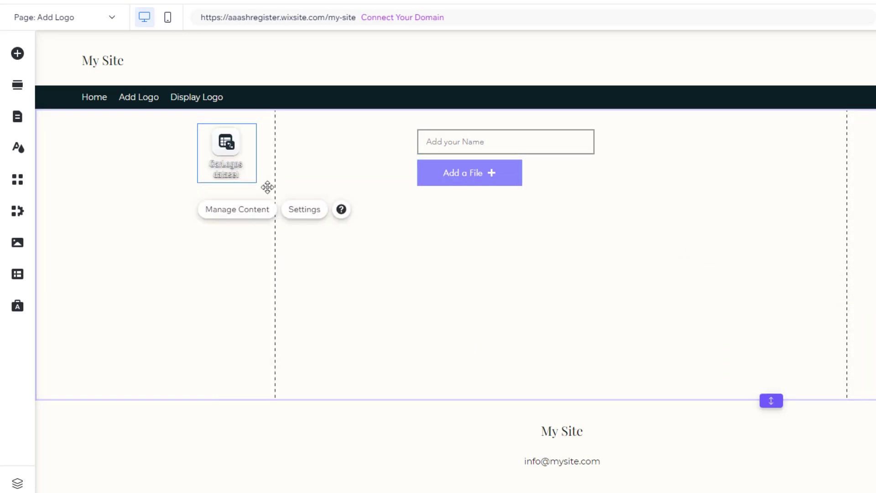
Connect the text input's value to the CompanyName (Text) field of the CarLogos dataset
{"action": "left_click", "coordinate": [526, 137]}
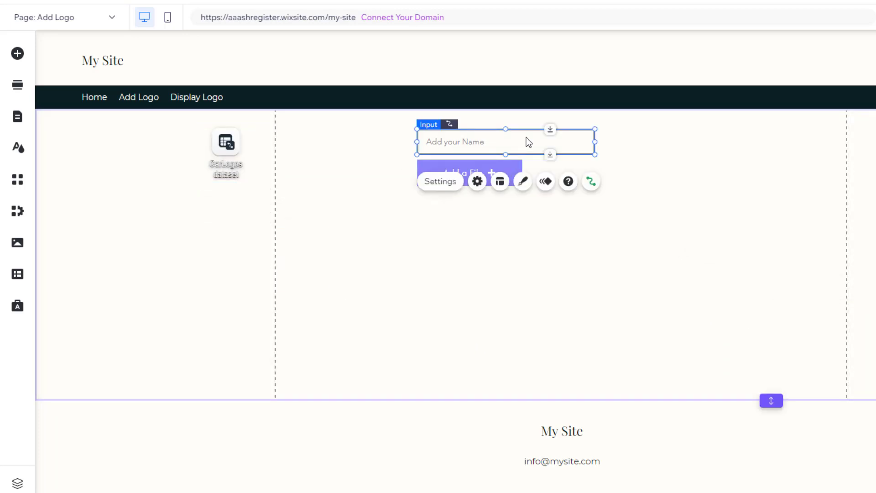
{"action": "left_click", "coordinate": [590, 183]}
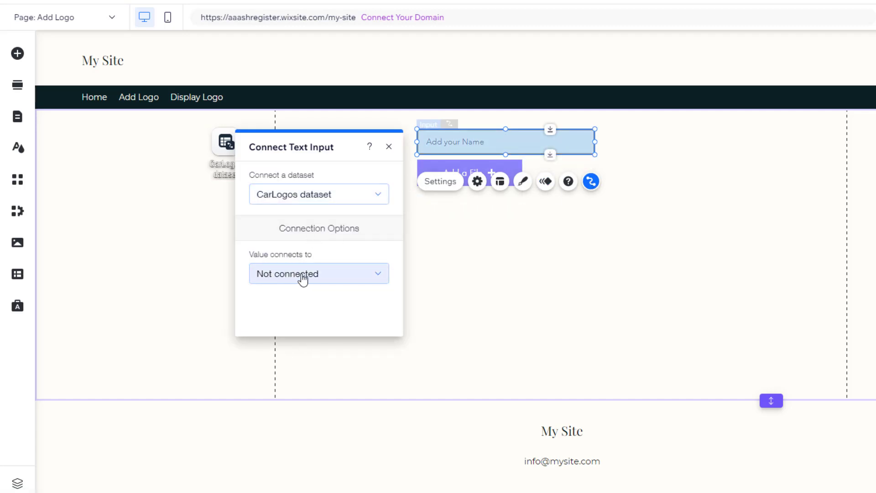
{"action": "left_click", "coordinate": [353, 279]}
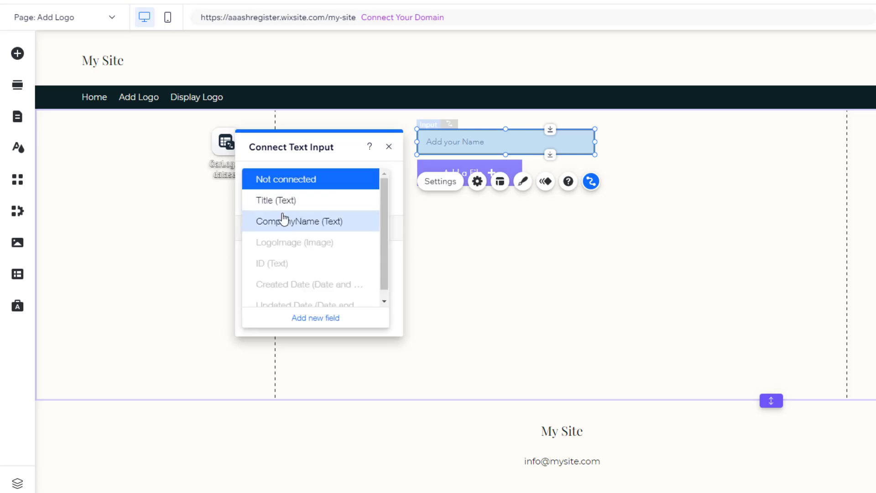
{"action": "left_click", "coordinate": [302, 222]}
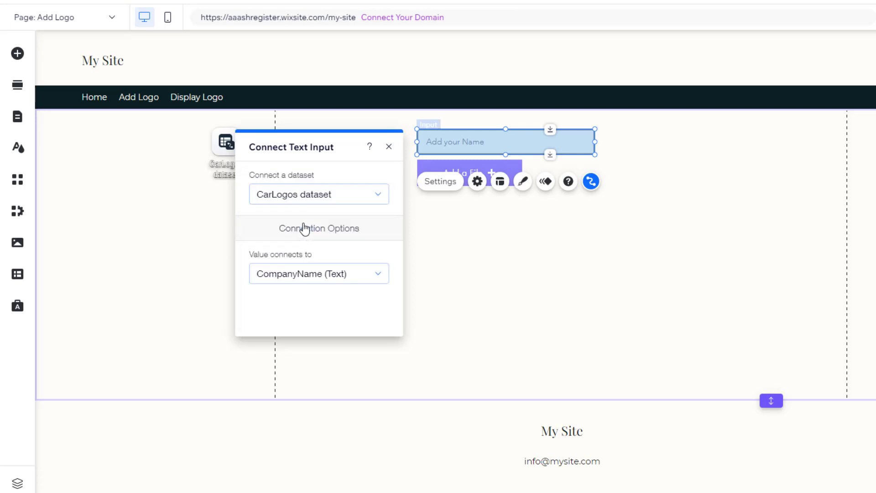
{"action": "left_click", "coordinate": [470, 307]}
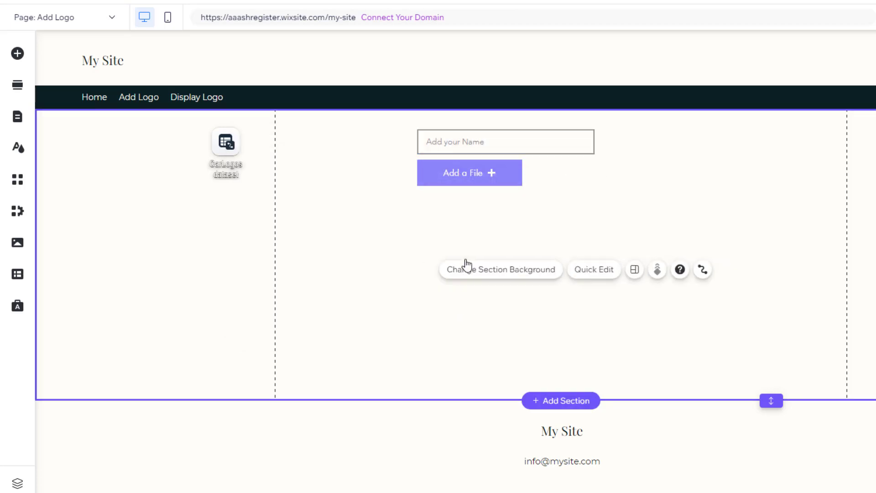
Connect the upload button's file to the LogoImage (Image) field of the CarLogos dataset
{"action": "left_click", "coordinate": [470, 173]}
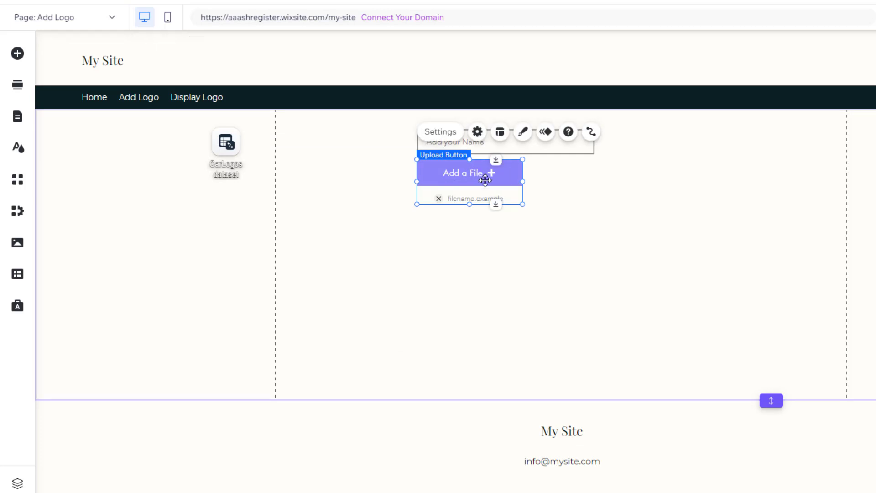
{"action": "left_click", "coordinate": [590, 132]}
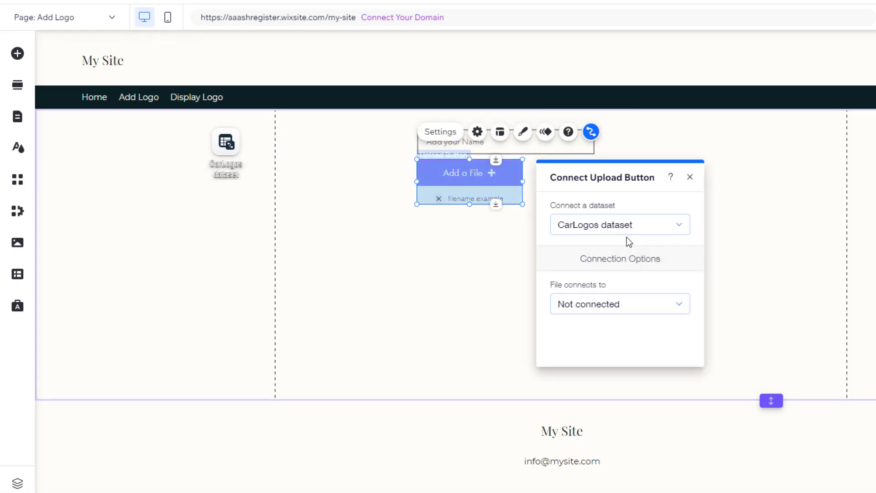
{"action": "left_click", "coordinate": [603, 309]}
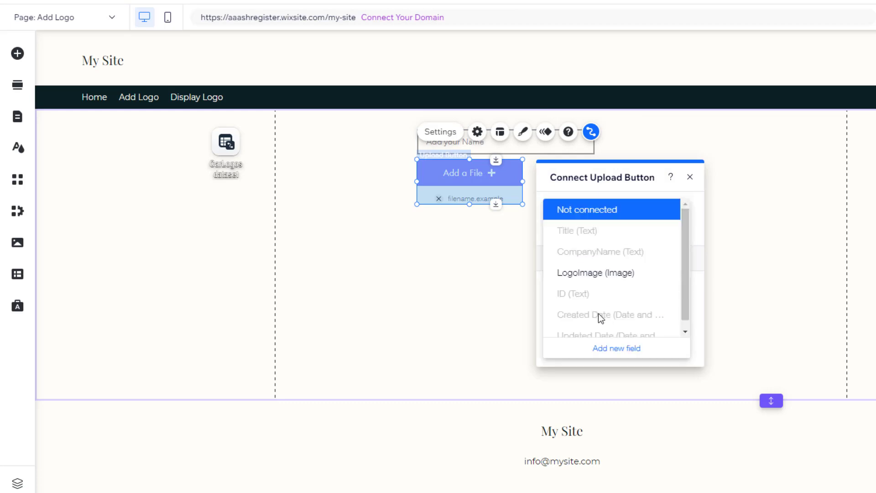
{"action": "left_click", "coordinate": [579, 273]}
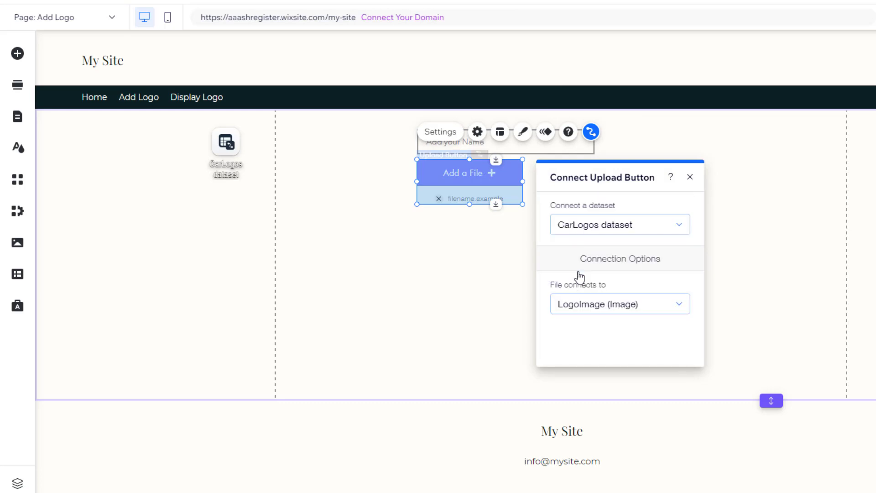
{"action": "left_click", "coordinate": [467, 282]}
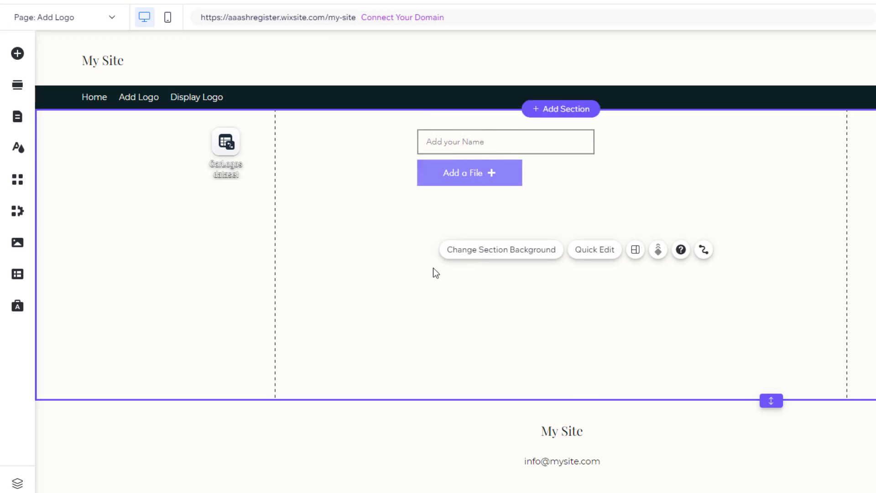
Add a dark themed button to the form, just beneath the "Add a File" upload button
{"action": "left_click", "coordinate": [415, 284]}
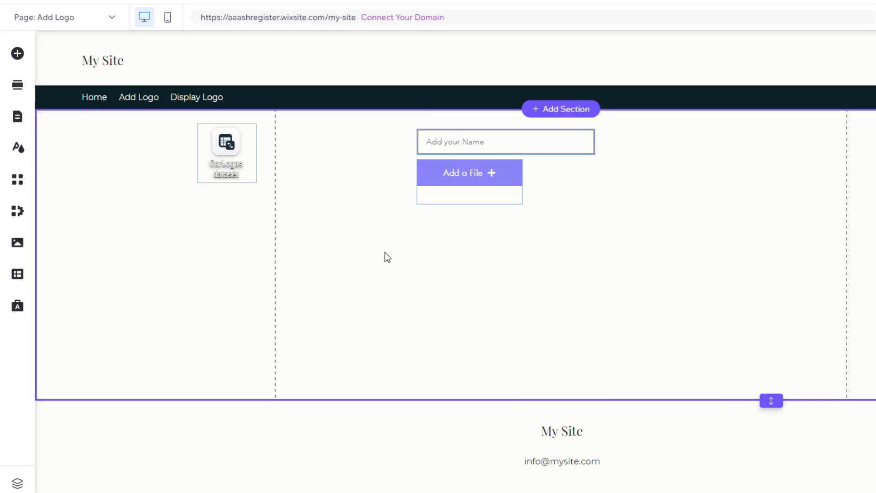
{"action": "left_click", "coordinate": [17, 55]}
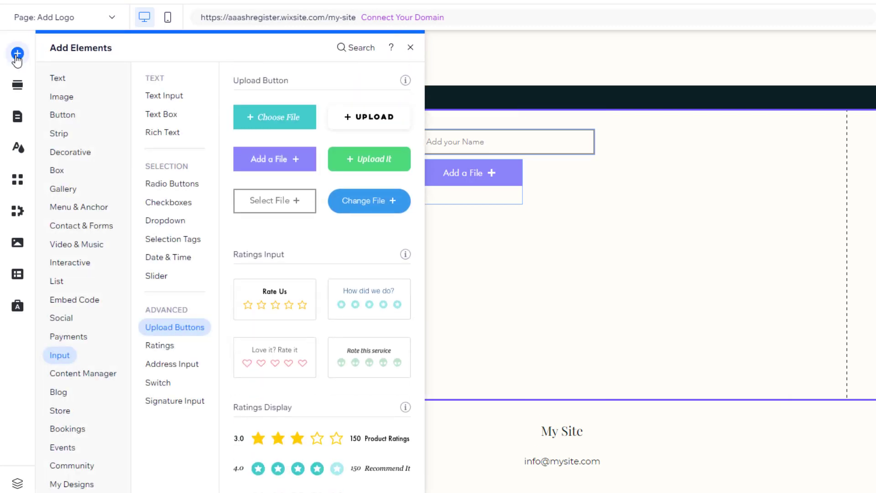
{"action": "left_click", "coordinate": [75, 338]}
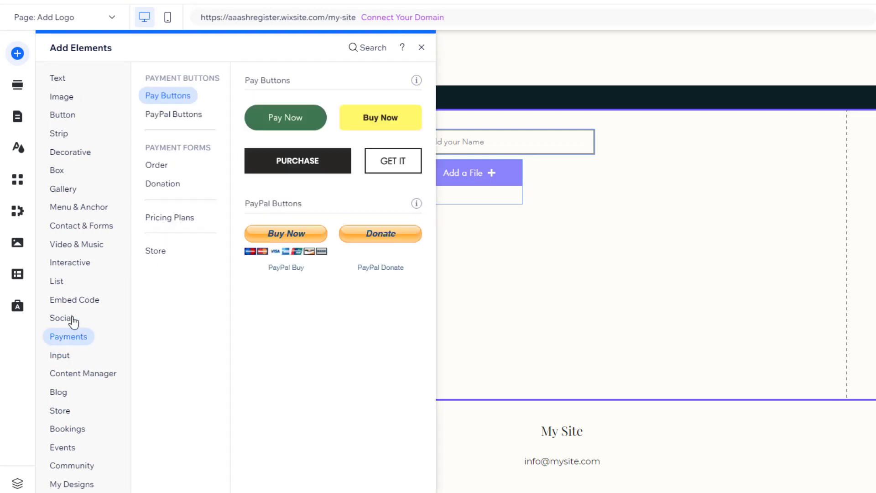
{"action": "mouse_move", "coordinate": [63, 119]}
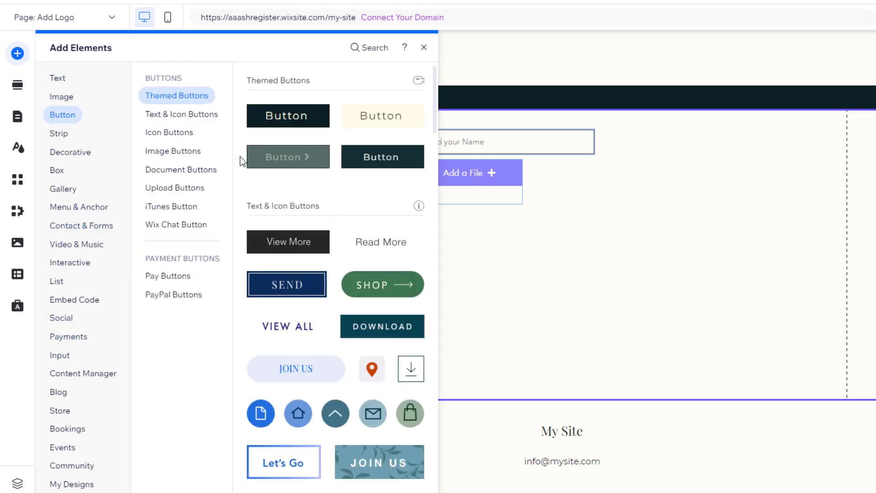
{"action": "left_click_drag", "start_coordinate": [366, 160], "coordinate": [464, 224]}
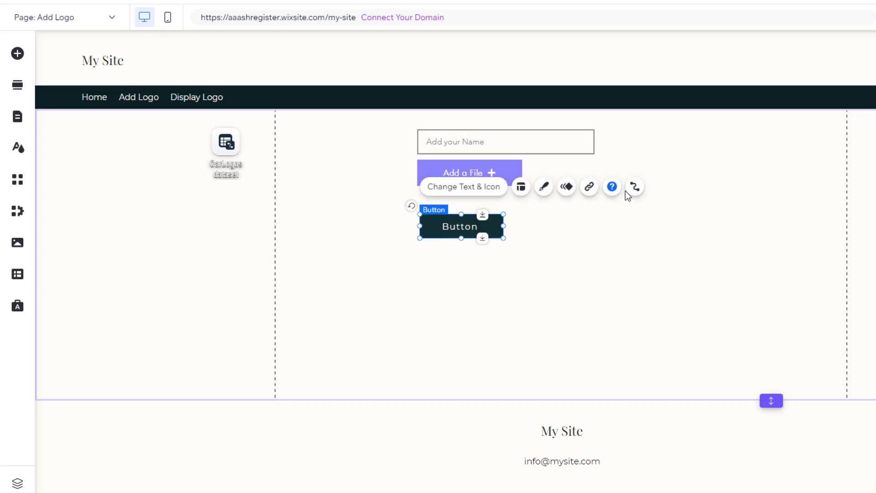
Connect the new button's click action to Submit on the CarLogos dataset
{"action": "left_click", "coordinate": [634, 186]}
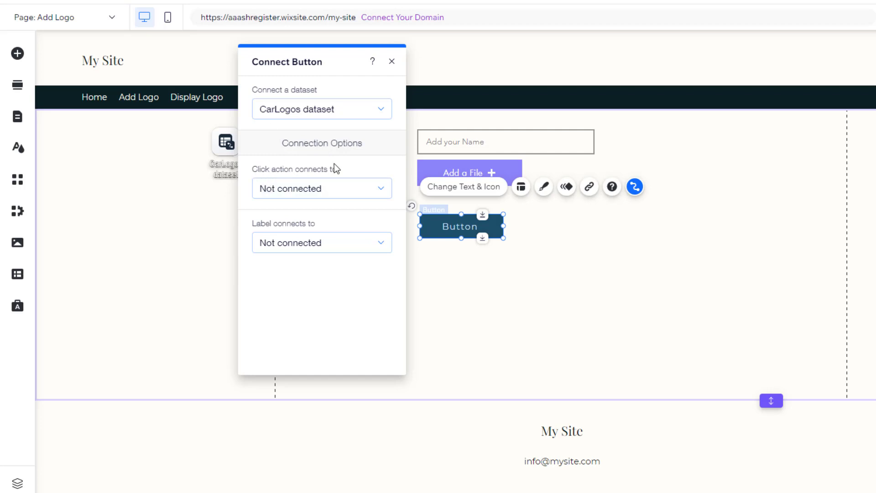
{"action": "left_click", "coordinate": [338, 187]}
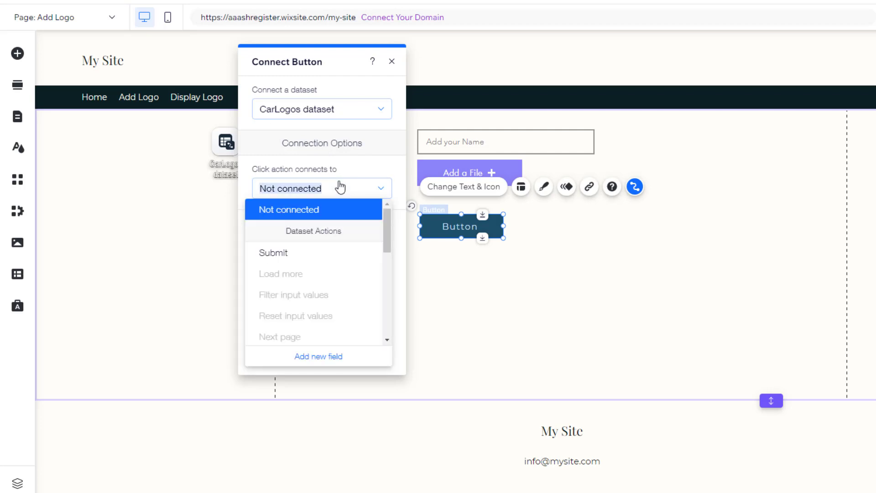
{"action": "left_click", "coordinate": [279, 252]}
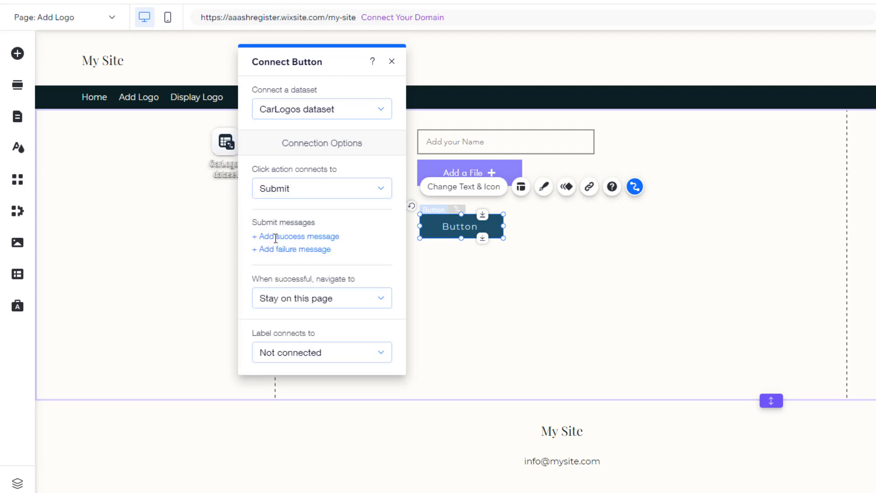
Set the button's navigation after a successful submission to a link to the Display Logo page
{"action": "scroll", "coordinate": [289, 274], "scroll_direction": "down", "scroll_amount": 1}
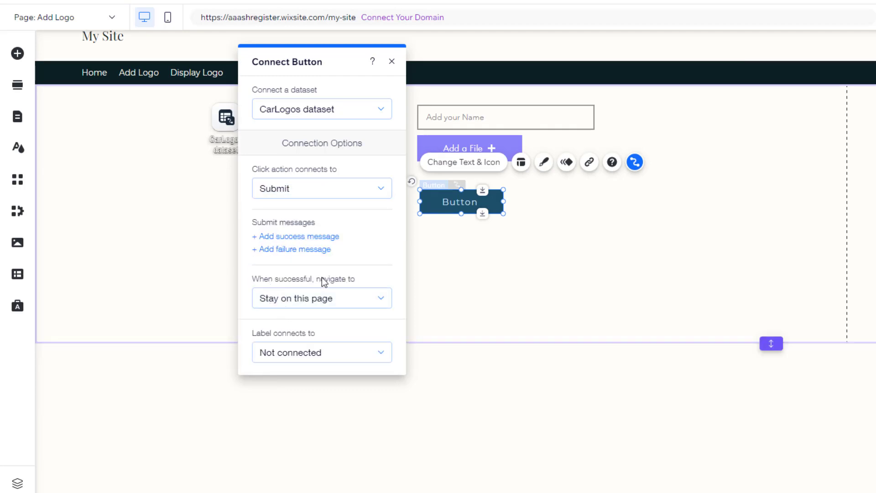
{"action": "left_click", "coordinate": [339, 302]}
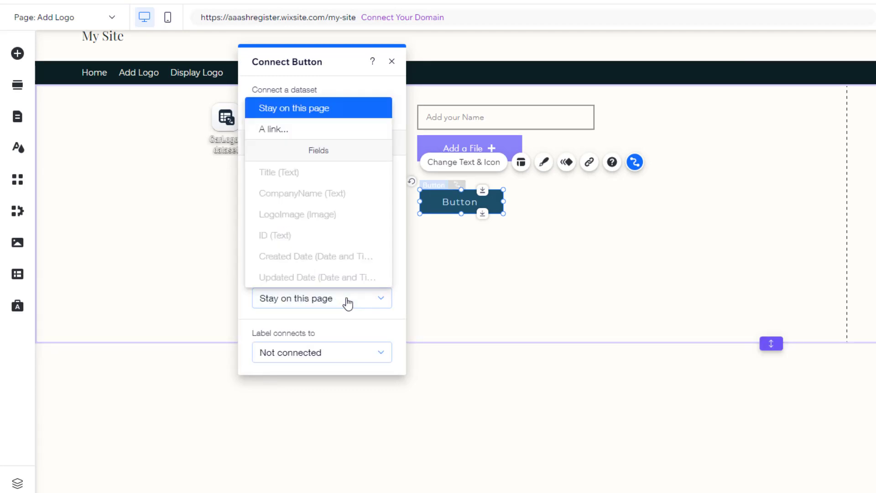
{"action": "left_click", "coordinate": [267, 130]}
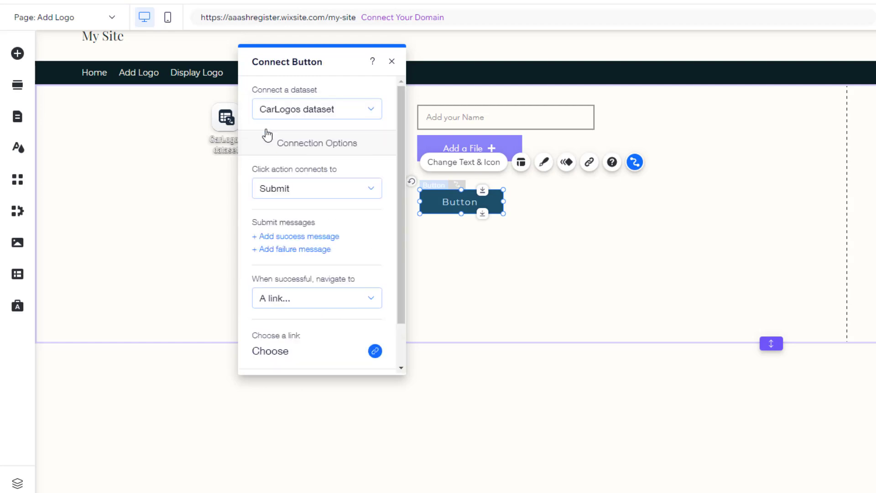
{"action": "left_click", "coordinate": [375, 351]}
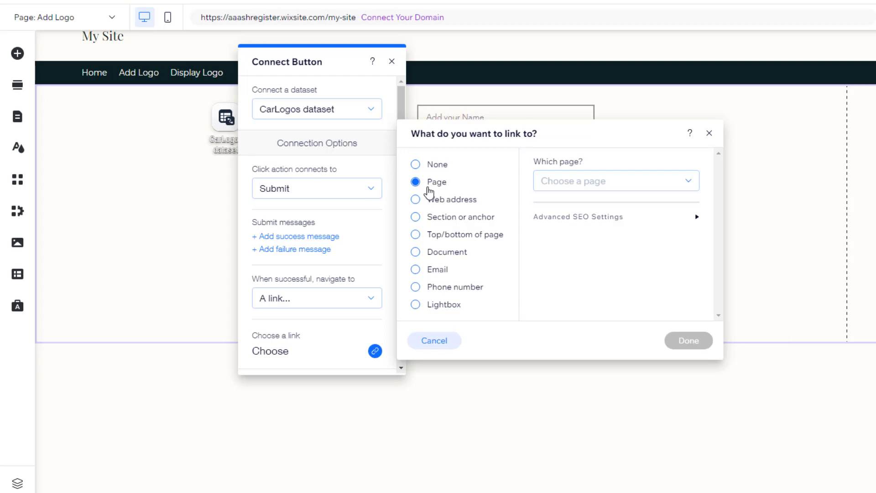
{"action": "left_click", "coordinate": [605, 187]}
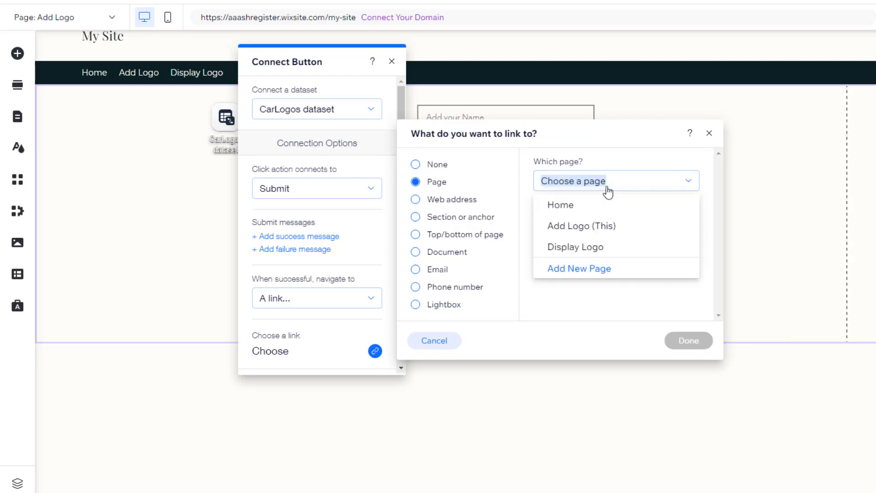
{"action": "left_click", "coordinate": [570, 247]}
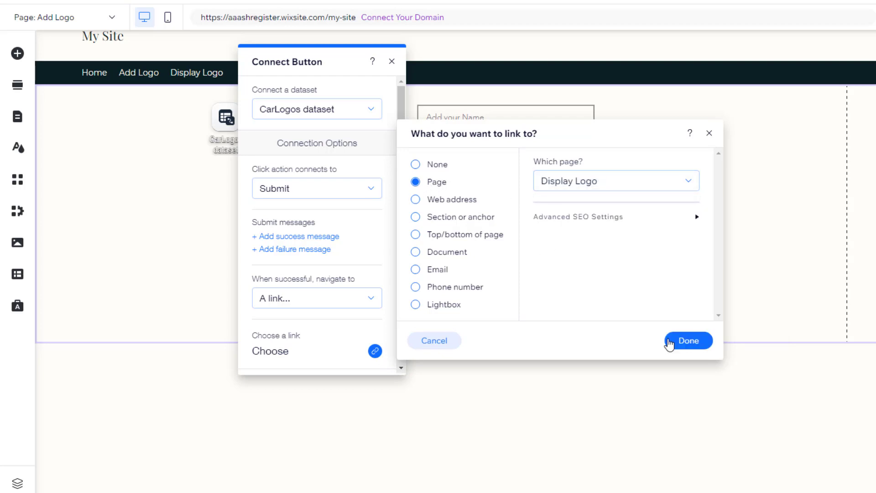
{"action": "left_click", "coordinate": [680, 344]}
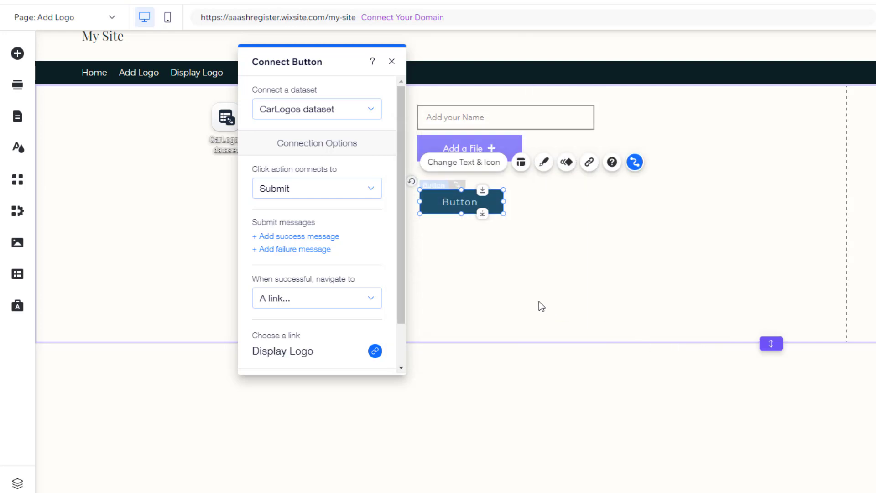
{"action": "left_click", "coordinate": [494, 297]}
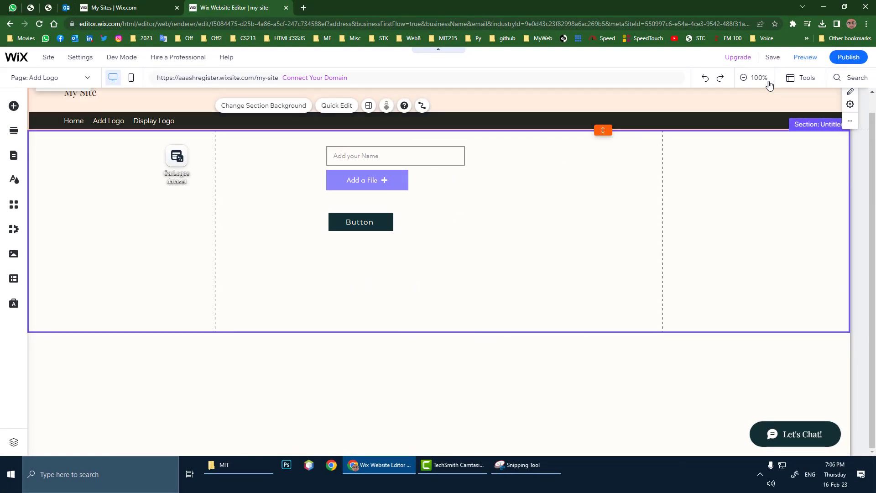
Save the site to the free Wix.com domain with the address ending my-site and publish it
{"action": "left_click", "coordinate": [772, 57]}
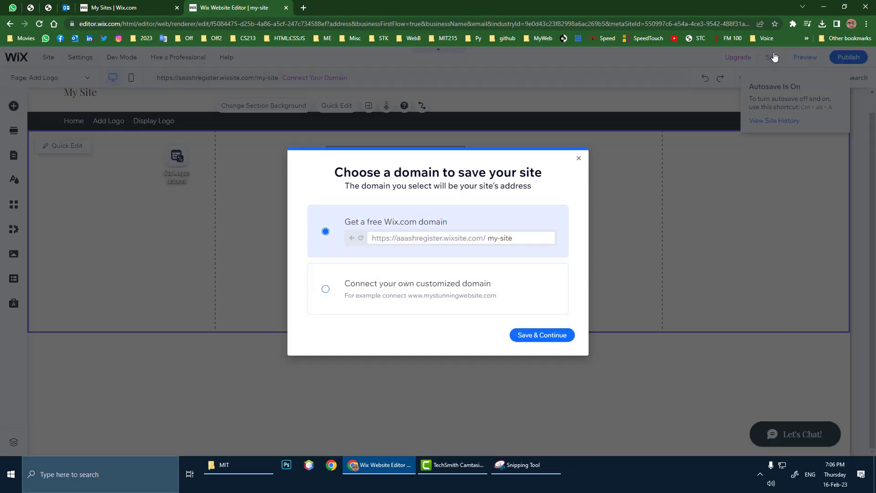
{"action": "left_click", "coordinate": [535, 338]}
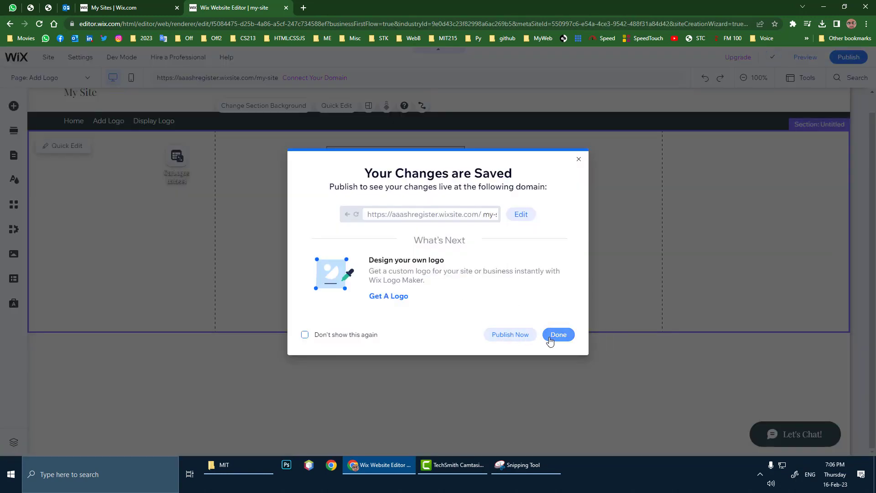
{"action": "left_click", "coordinate": [508, 340]}
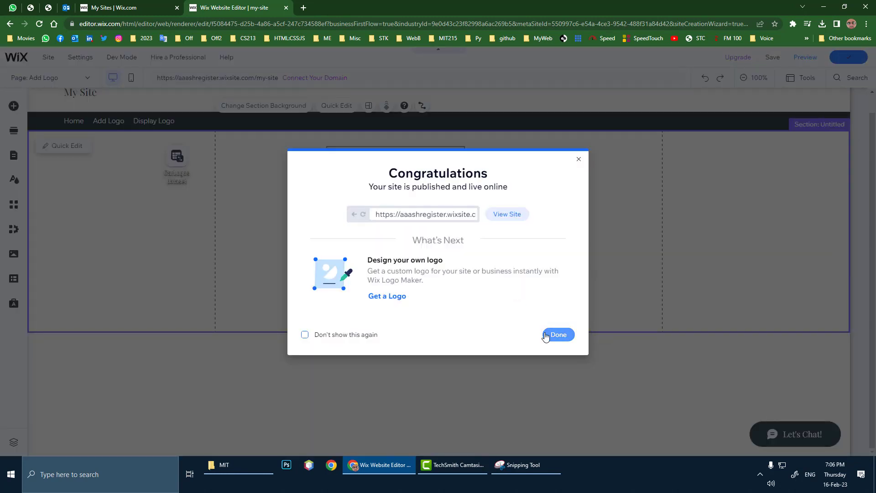
{"action": "left_click", "coordinate": [547, 336]}
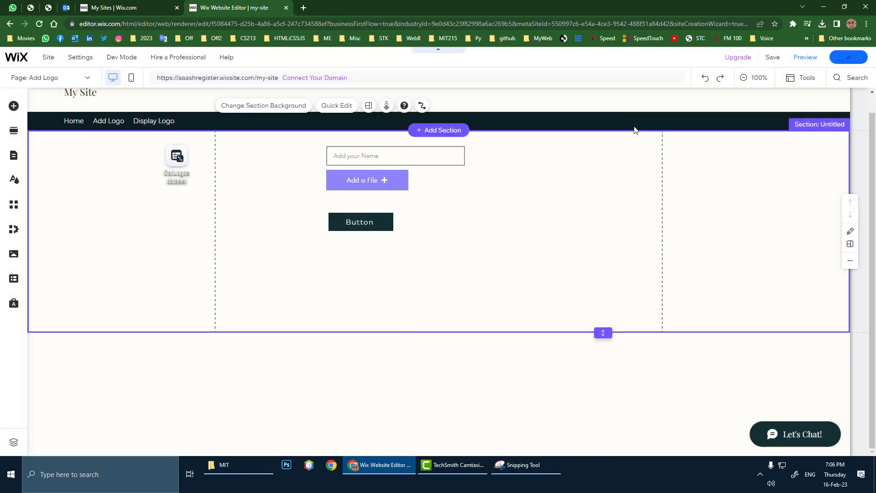
Preview the Add Logo page and enter BMW in the form's name field
{"action": "left_click", "coordinate": [805, 58]}
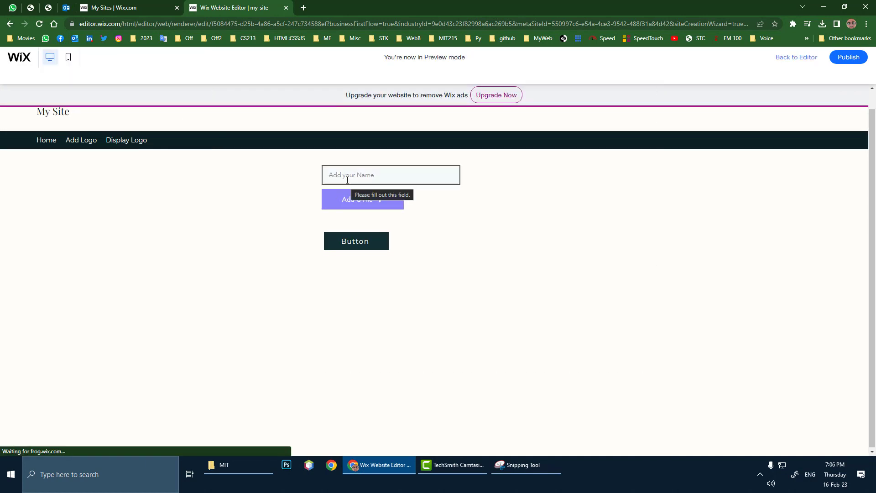
{"action": "left_click", "coordinate": [348, 173]}
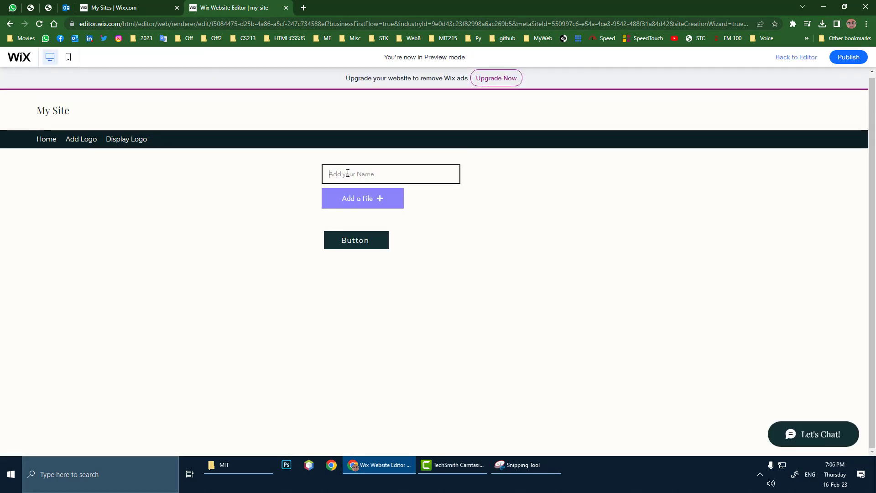
{"action": "type", "text": "BM"}
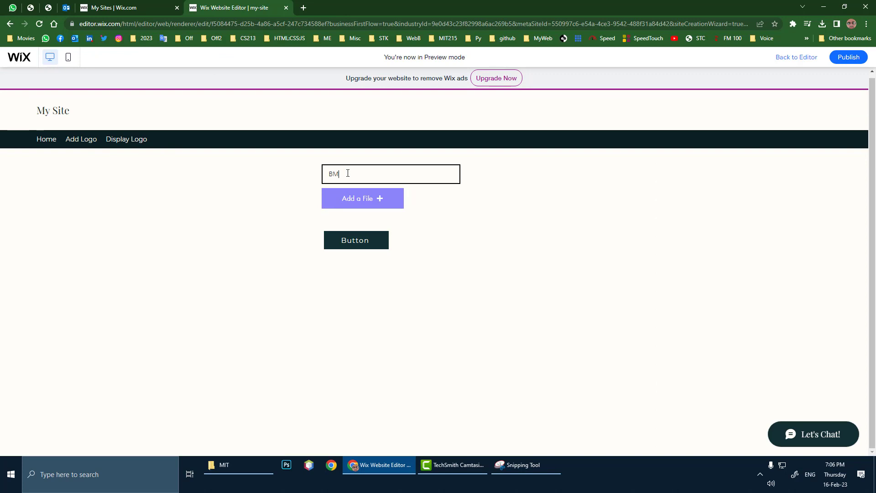
{"action": "type", "text": "W"}
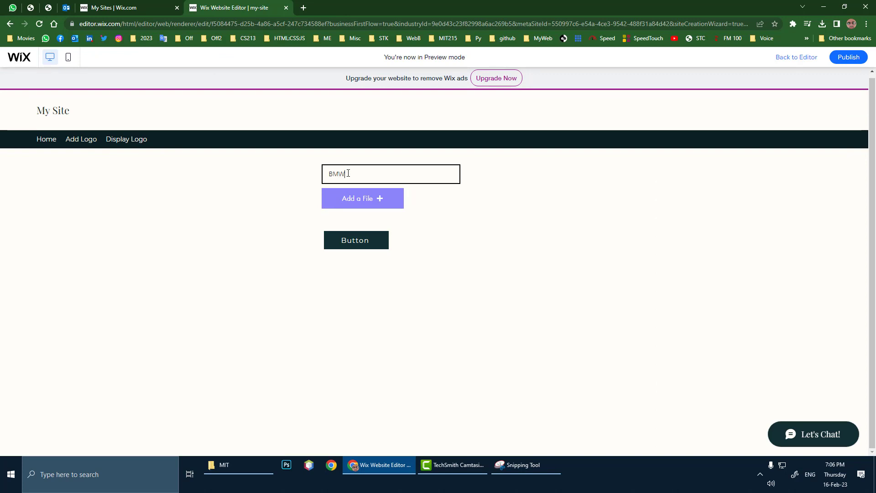
Attach bmw.JPG from the WorkSpace Logos folder as the form's file and submit the entry
{"action": "left_click", "coordinate": [379, 206]}
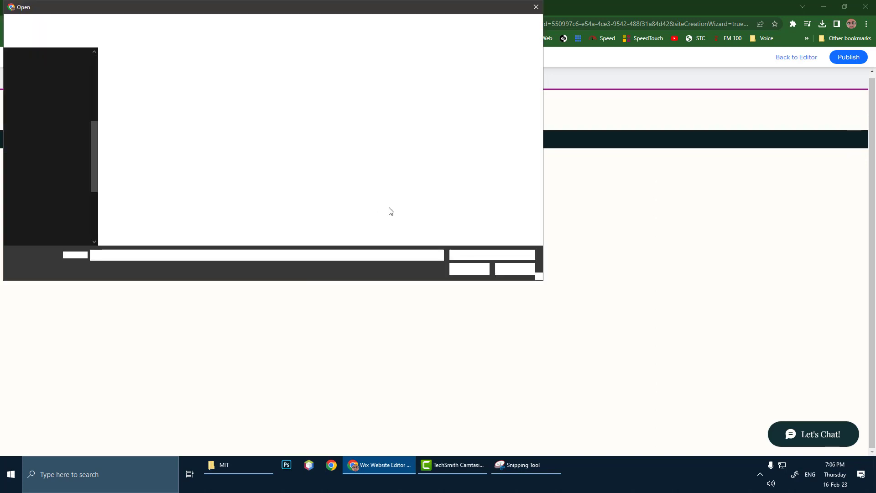
{"action": "left_click", "coordinate": [185, 24]}
{"action": "double_click", "coordinate": [121, 94]}
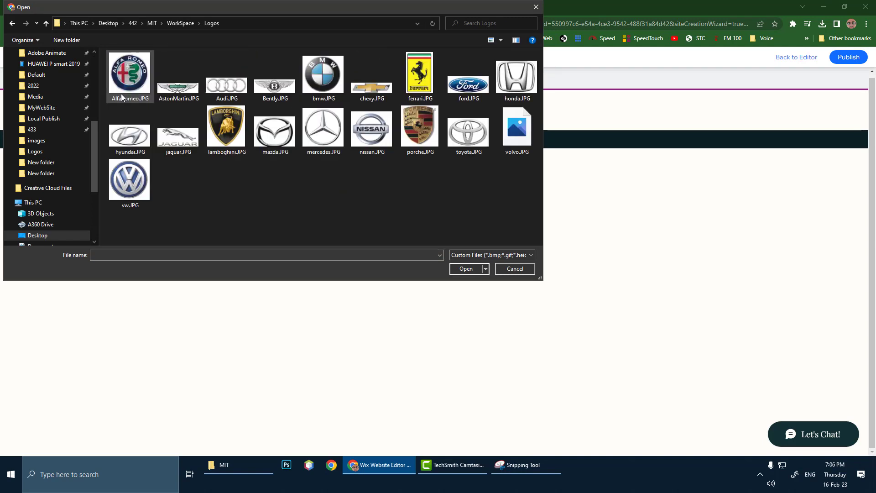
{"action": "left_click", "coordinate": [334, 71]}
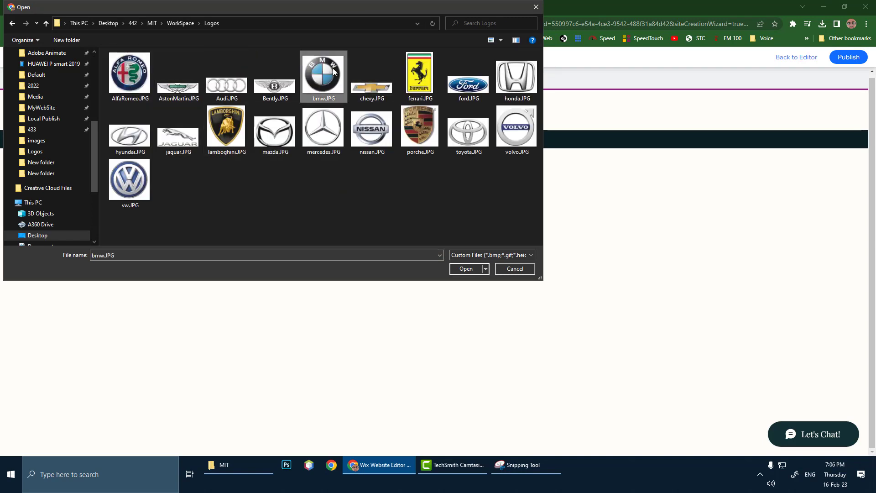
{"action": "left_click", "coordinate": [467, 269]}
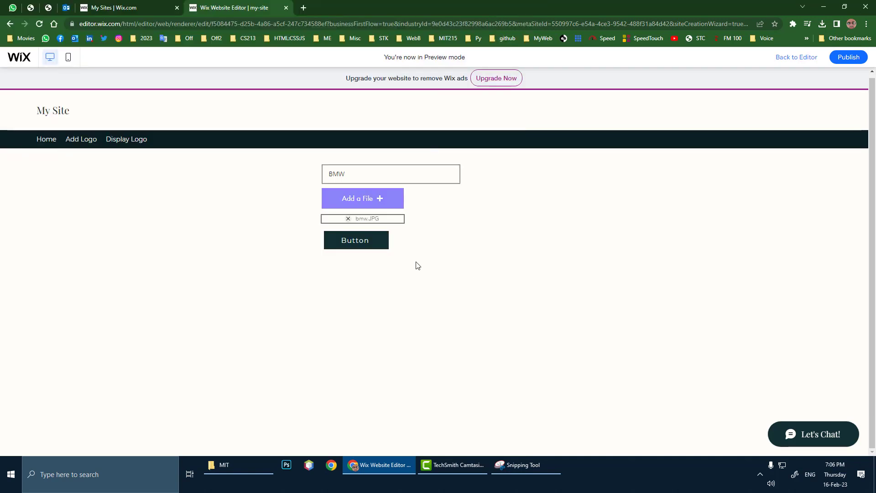
{"action": "left_click", "coordinate": [357, 244]}
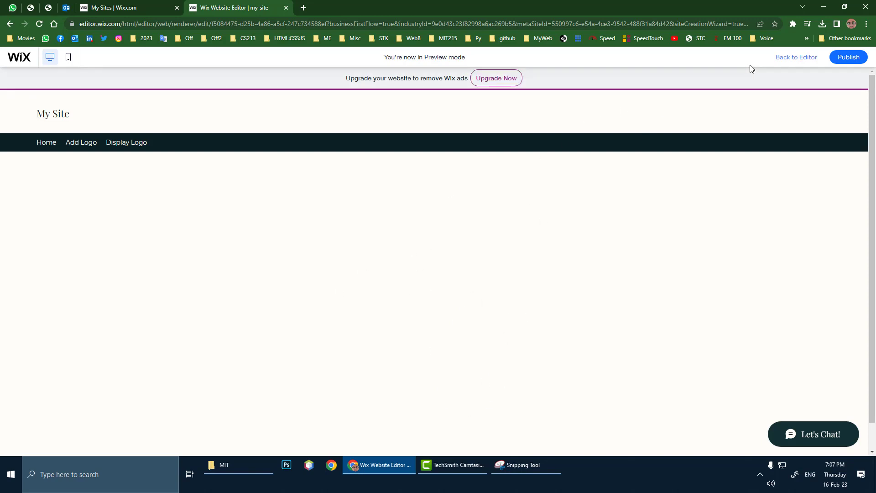
Return to the editor and check the CarLogos collection's items for the submitted entry, then close the Content Manager
{"action": "left_click", "coordinate": [788, 58]}
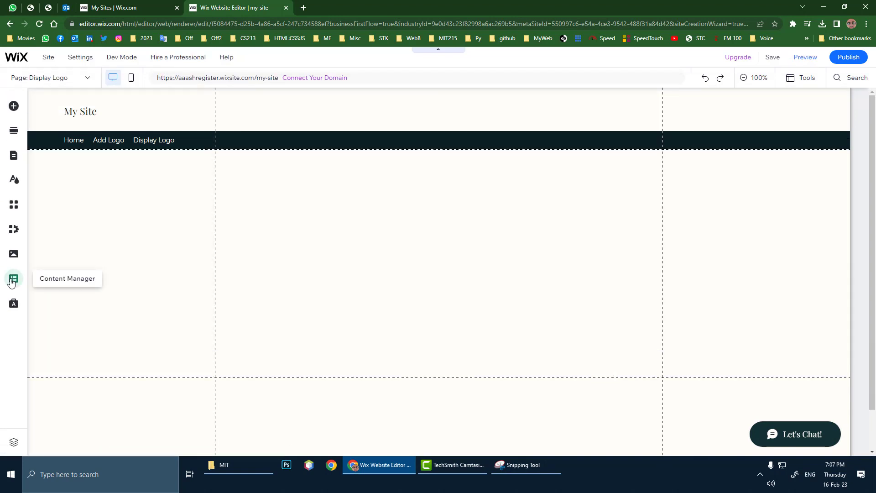
{"action": "left_click", "coordinate": [14, 280]}
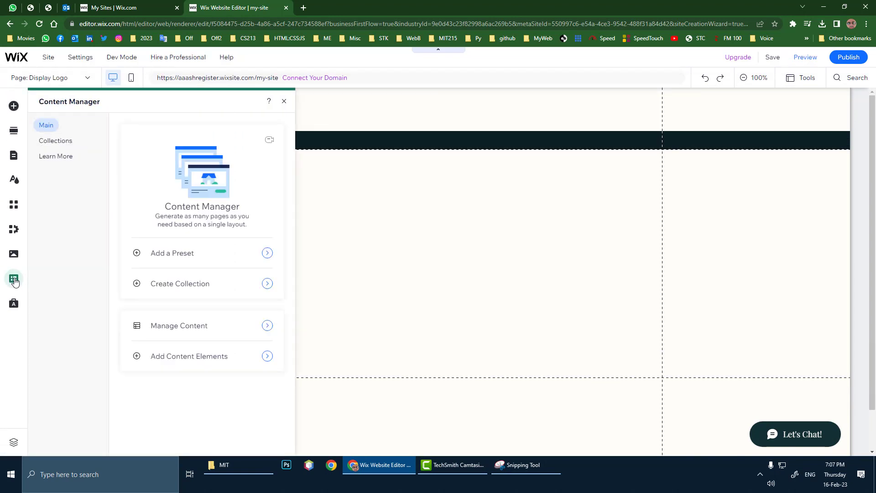
{"action": "left_click", "coordinate": [51, 144]}
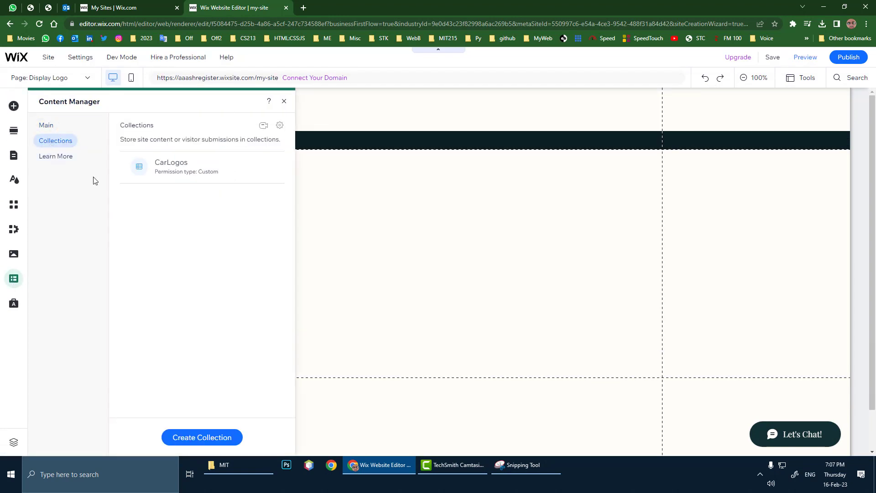
{"action": "left_click", "coordinate": [165, 169]}
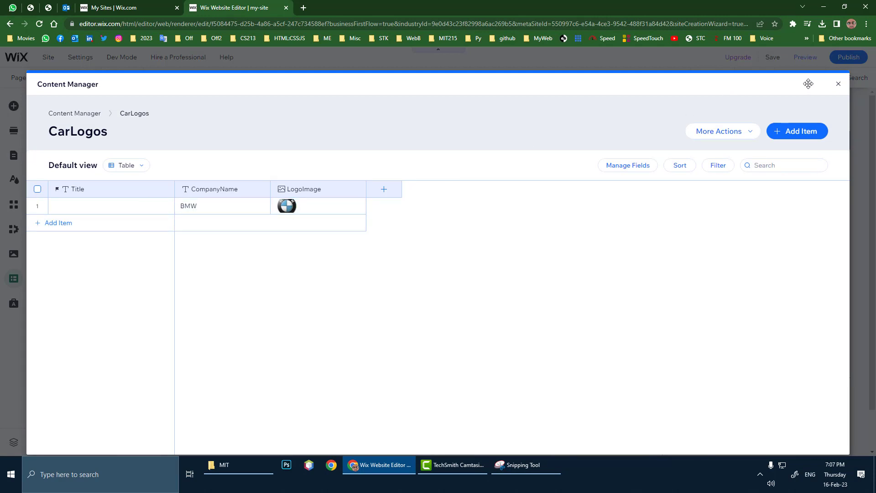
{"action": "left_click", "coordinate": [839, 86]}
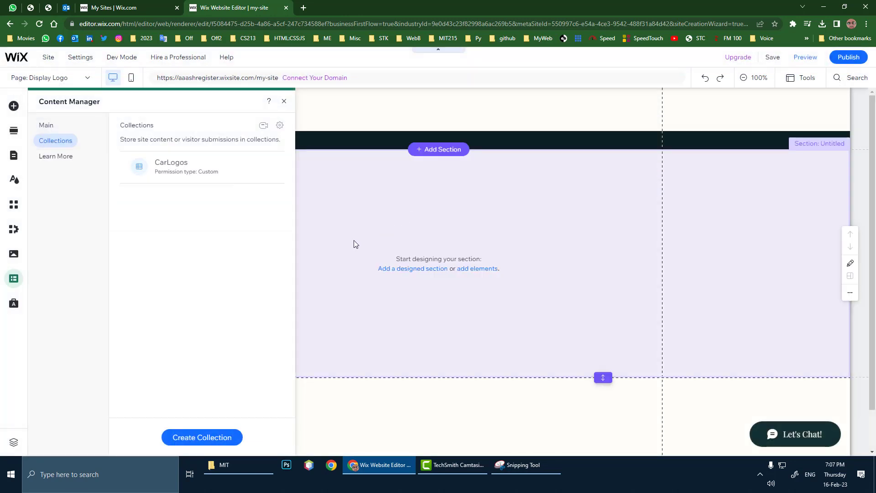
{"action": "left_click", "coordinate": [356, 243]}
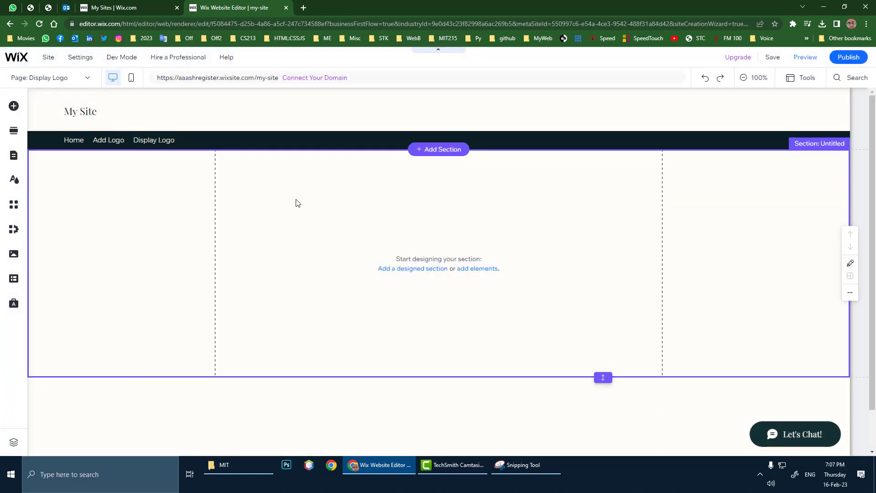
Add the purple three-column tour dates table to the Display Logo page's empty section and enlarge it to nearly fill the section's width
{"action": "left_click", "coordinate": [286, 199]}
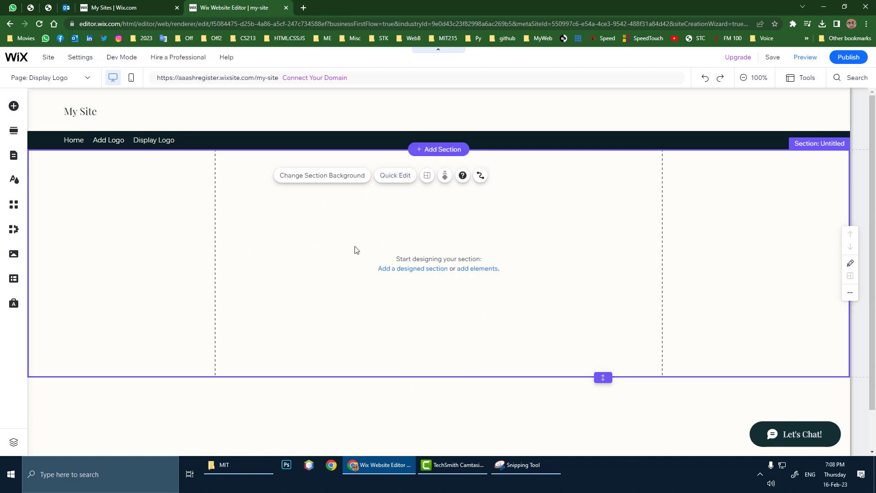
{"action": "left_click", "coordinate": [14, 106]}
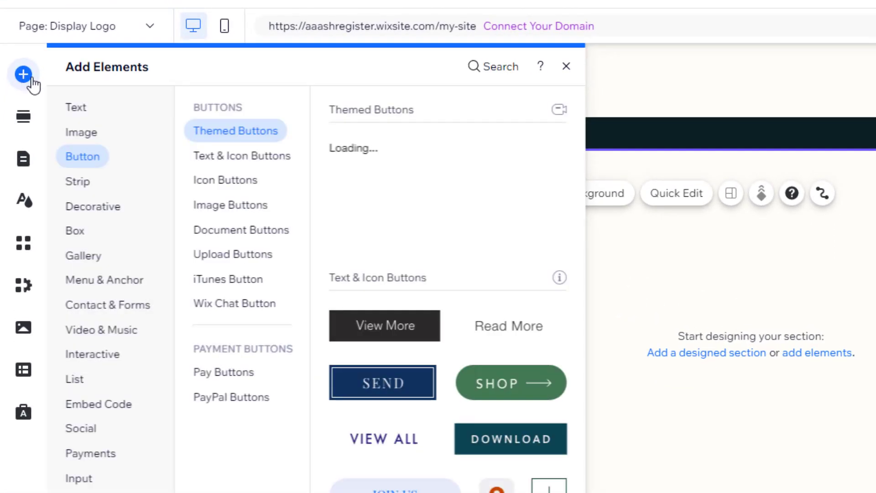
{"action": "left_click", "coordinate": [72, 383]}
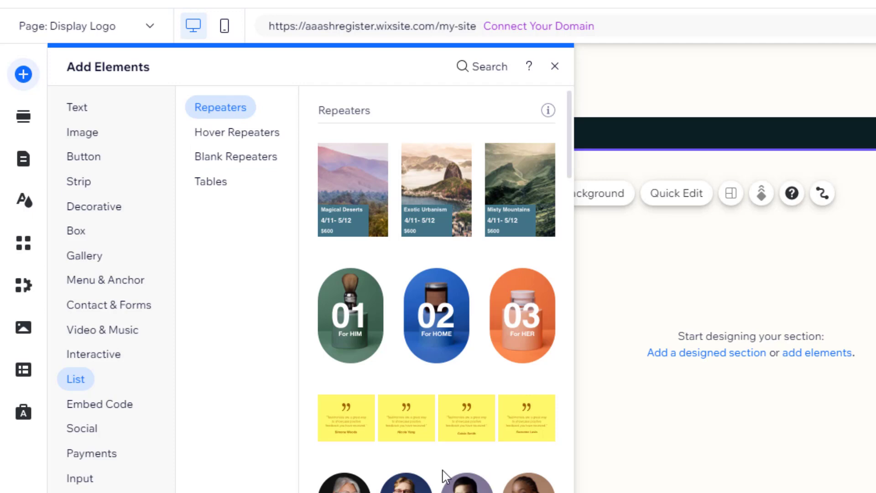
{"action": "left_click", "coordinate": [231, 161]}
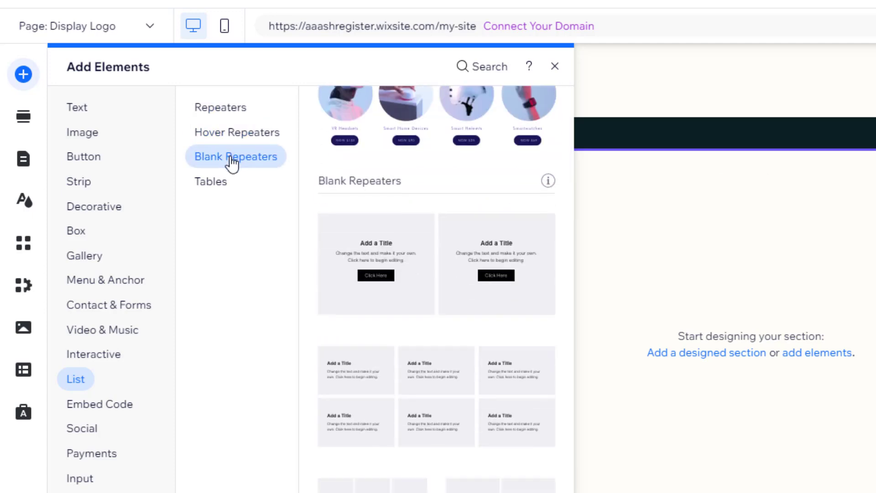
{"action": "scroll", "coordinate": [451, 273], "scroll_direction": "down", "scroll_amount": 3}
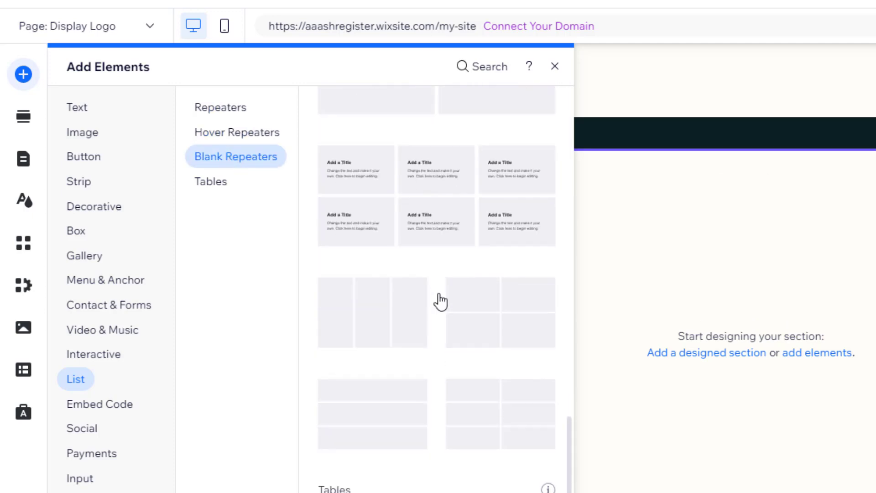
{"action": "scroll", "coordinate": [441, 287], "scroll_direction": "down", "scroll_amount": 4}
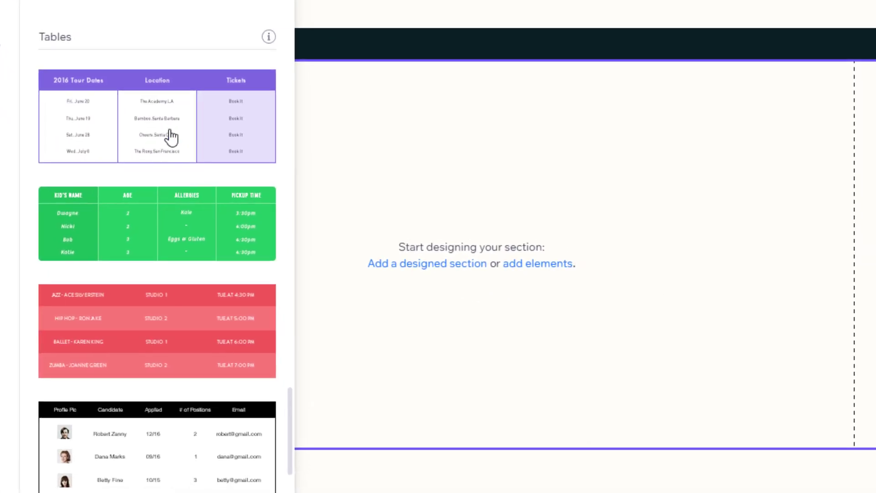
{"action": "left_click", "coordinate": [148, 109]}
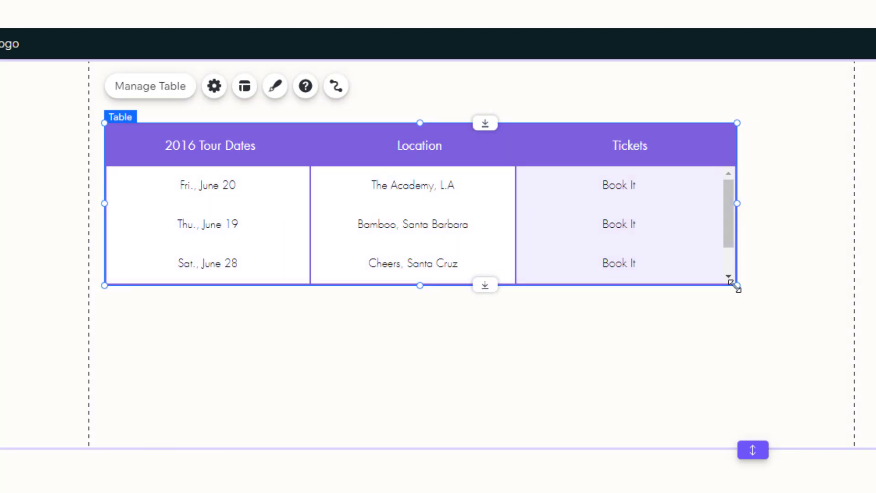
{"action": "left_click_drag", "start_coordinate": [735, 286], "coordinate": [841, 345]}
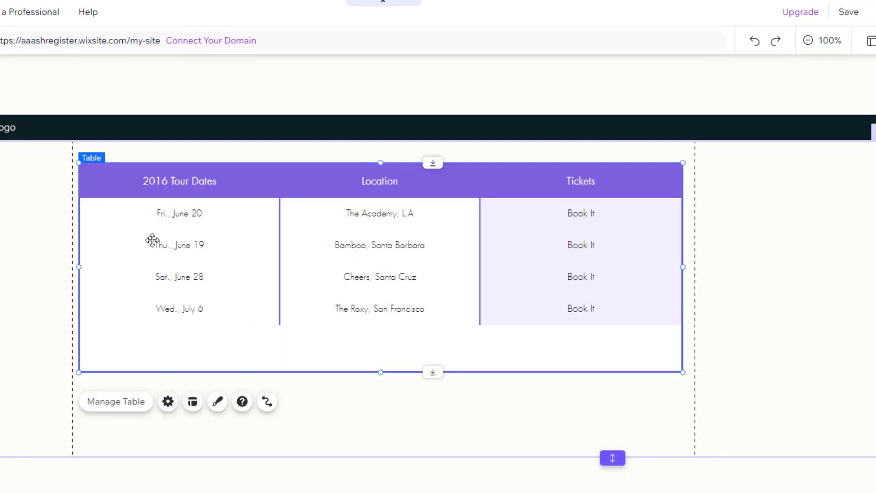
Create a dataset from the CarLogos collection for the table and review its column connections
{"action": "left_click", "coordinate": [125, 403]}
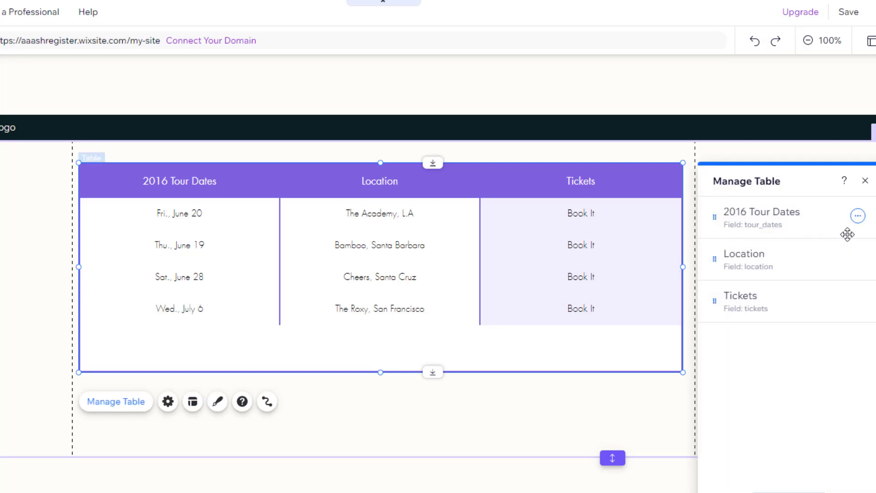
{"action": "left_click", "coordinate": [858, 221]}
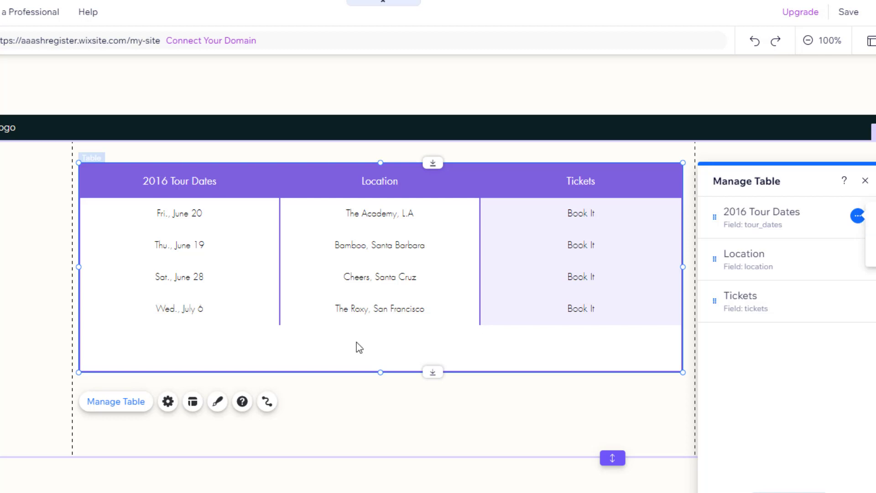
{"action": "left_click", "coordinate": [268, 404]}
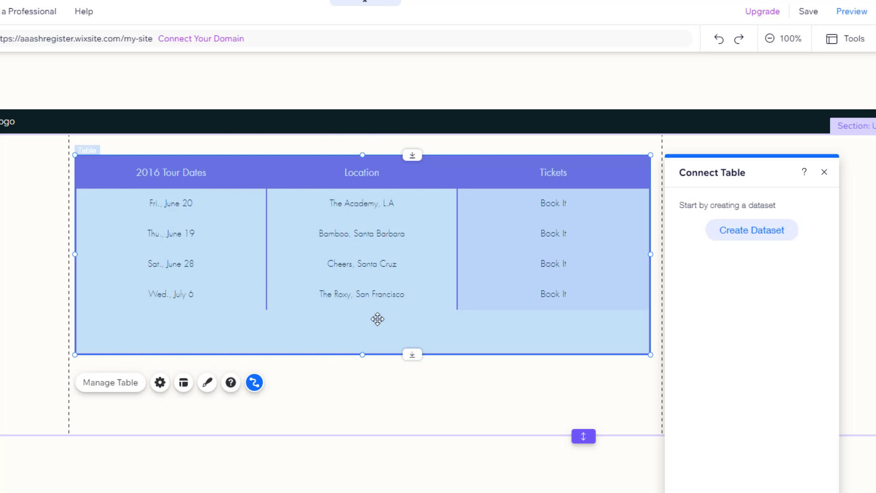
{"action": "left_click", "coordinate": [755, 232]}
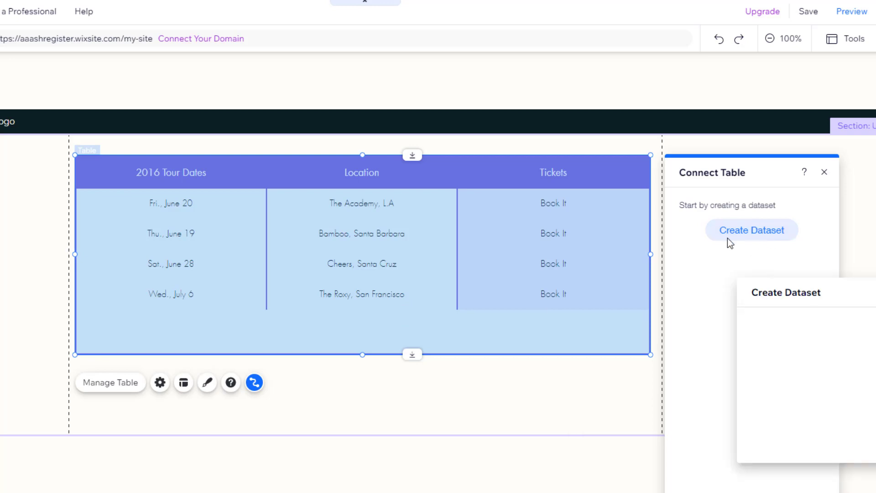
{"action": "left_click", "coordinate": [791, 342]}
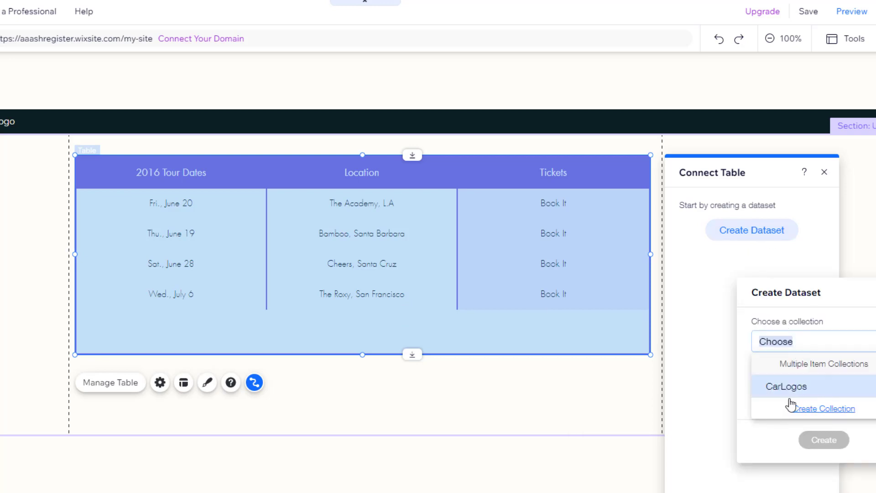
{"action": "left_click", "coordinate": [779, 390]}
{"action": "left_click", "coordinate": [823, 440]}
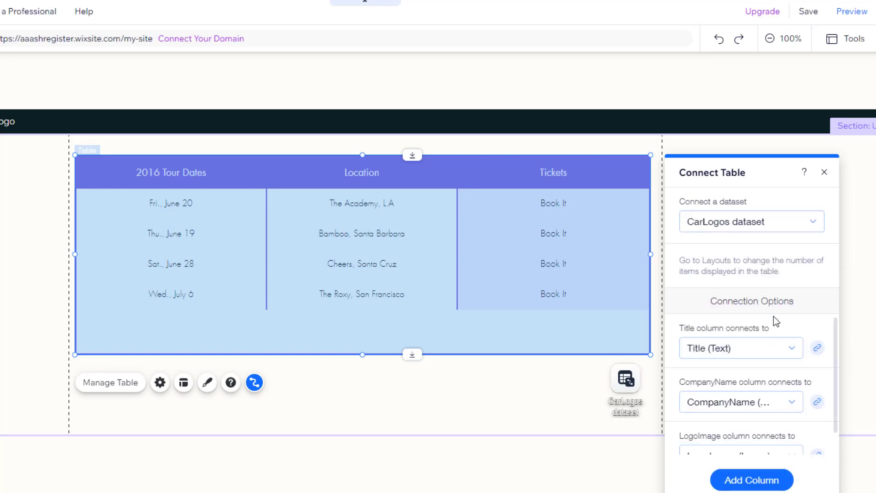
{"action": "scroll", "coordinate": [748, 419], "scroll_direction": "down", "scroll_amount": 1}
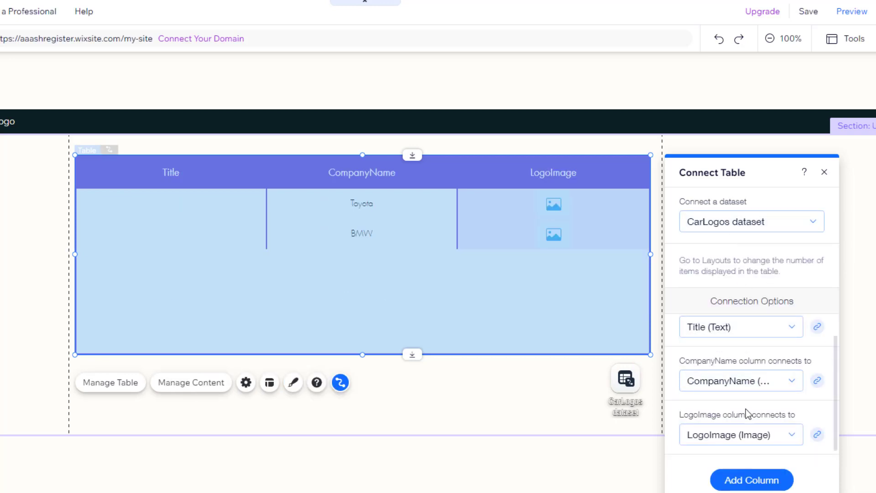
{"action": "scroll", "coordinate": [746, 414], "scroll_direction": "up", "scroll_amount": 1}
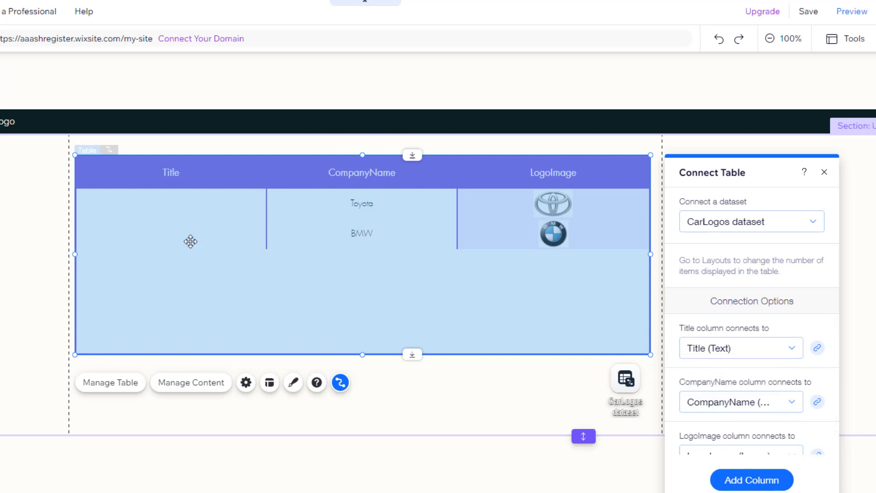
Delete the Title column from the table and close the table management settings
{"action": "left_click", "coordinate": [111, 384]}
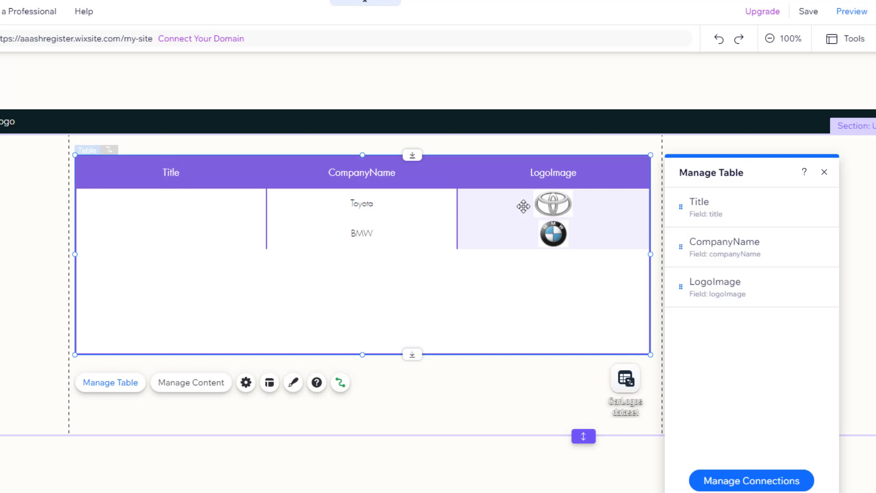
{"action": "left_click", "coordinate": [817, 206]}
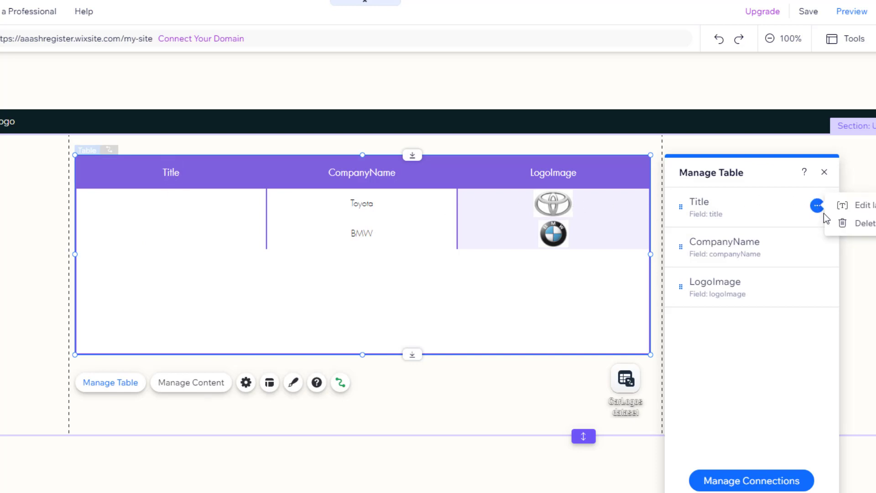
{"action": "left_click", "coordinate": [854, 233]}
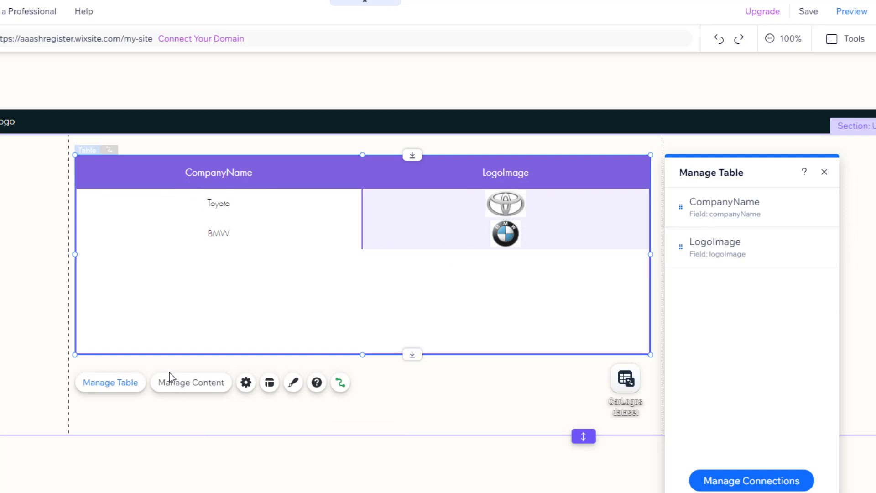
{"action": "left_click", "coordinate": [579, 381]}
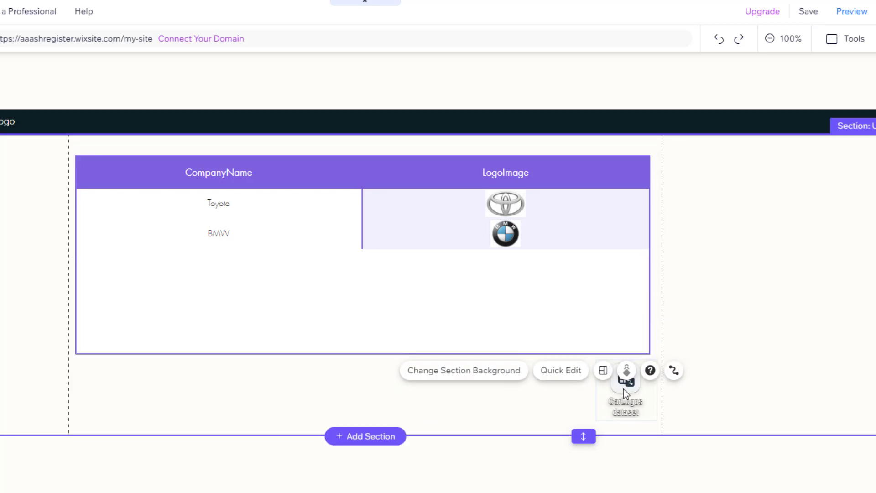
Move the CarLogos dataset icon outside the table's left edge and review the dataset's settings
{"action": "left_click", "coordinate": [623, 389]}
{"action": "left_click_drag", "start_coordinate": [82, 328], "coordinate": [21, 178]}
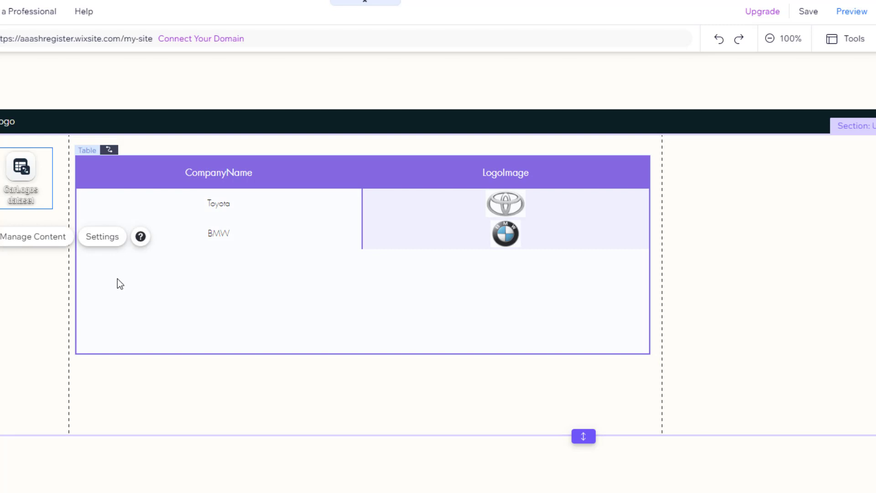
{"action": "left_click", "coordinate": [98, 241]}
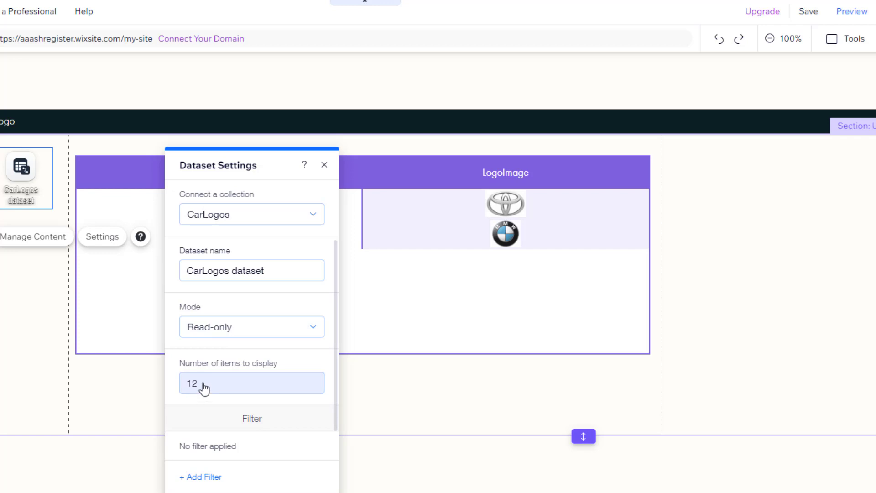
{"action": "left_click", "coordinate": [103, 417]}
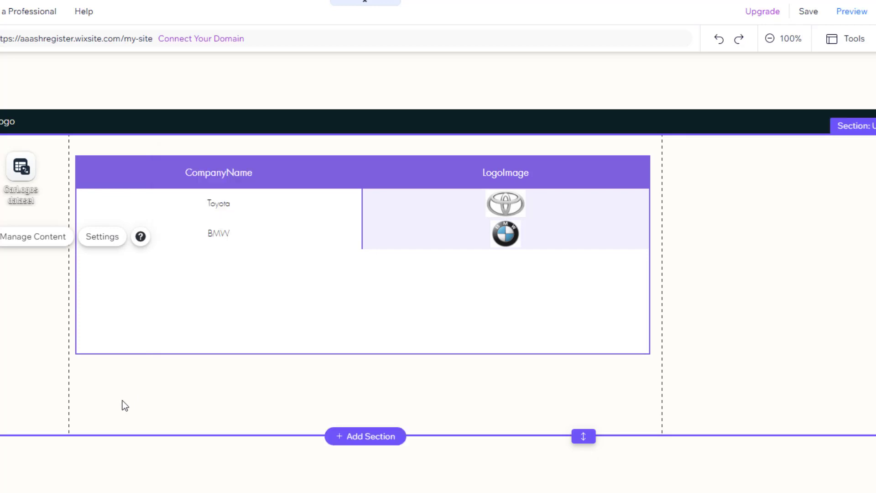
Save the site and publish the changes, then dismiss the confirmation
{"action": "left_click", "coordinate": [808, 13]}
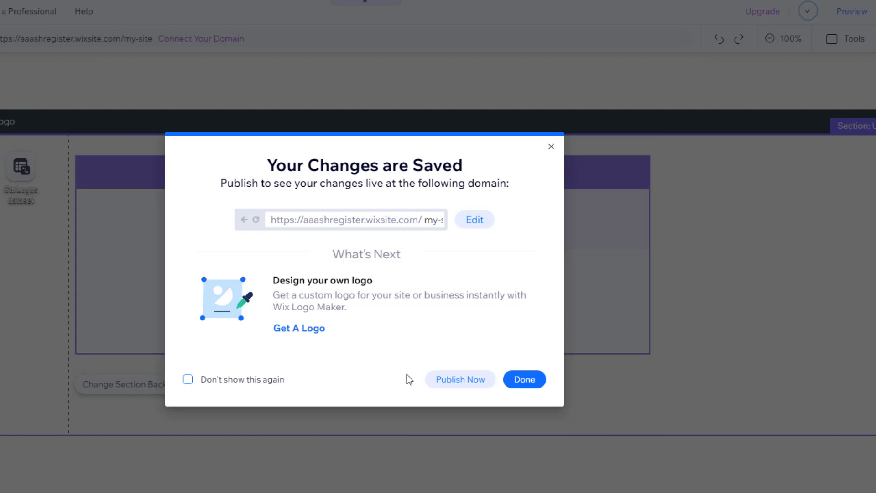
{"action": "left_click", "coordinate": [459, 382]}
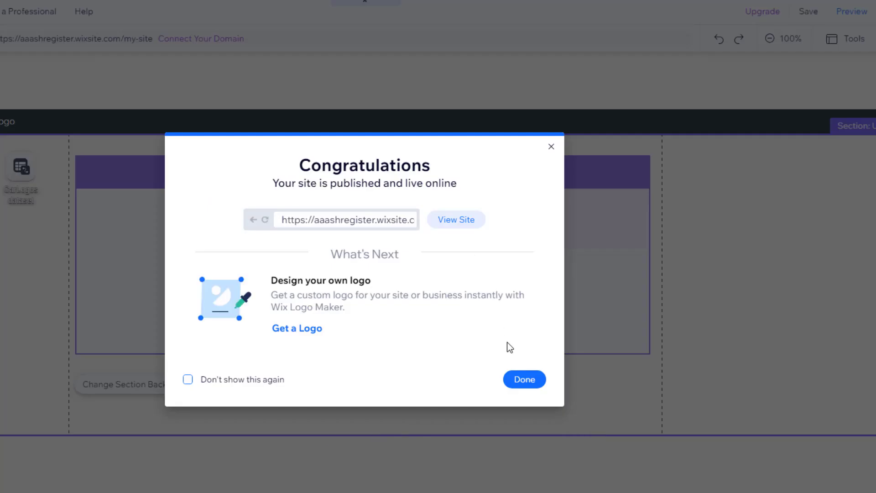
{"action": "left_click", "coordinate": [524, 377]}
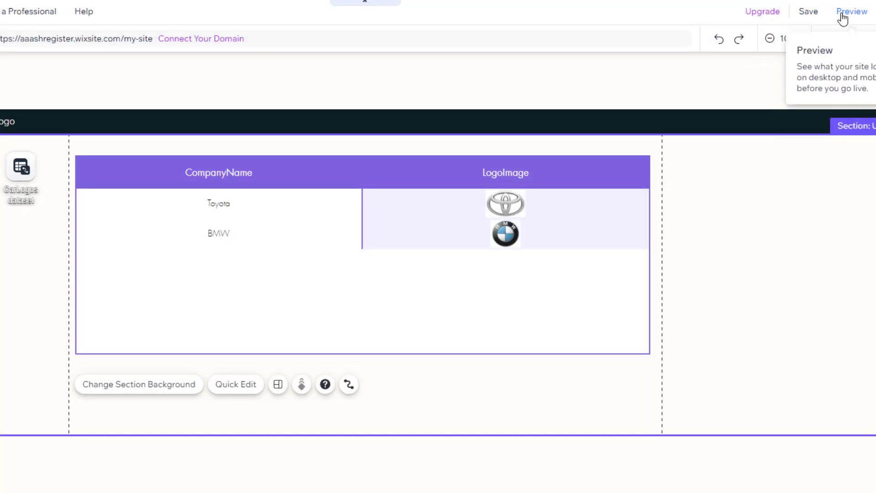
Preview the site and enter Ferrari in the name field of the Add Logo page
{"action": "left_click", "coordinate": [842, 17]}
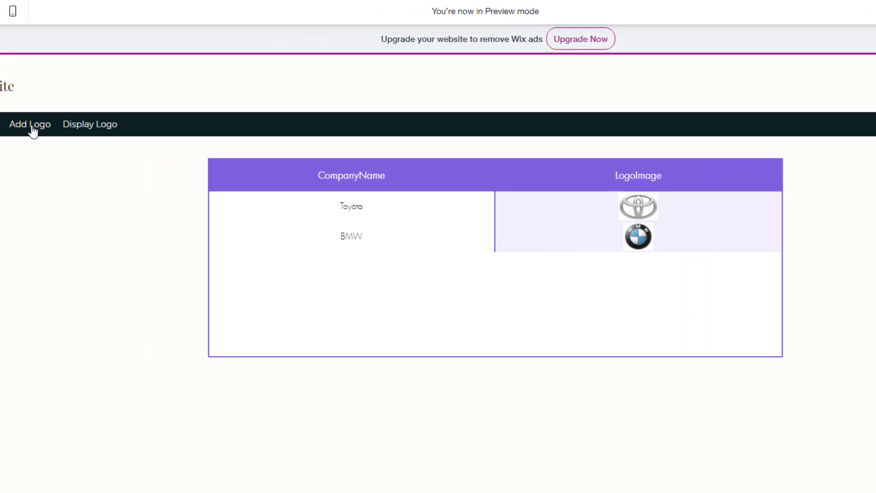
{"action": "left_click", "coordinate": [32, 130]}
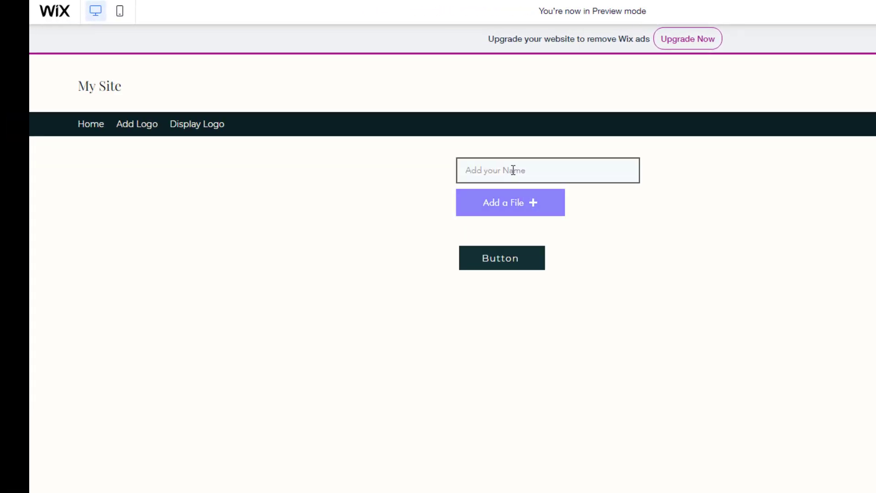
{"action": "left_click", "coordinate": [514, 169]}
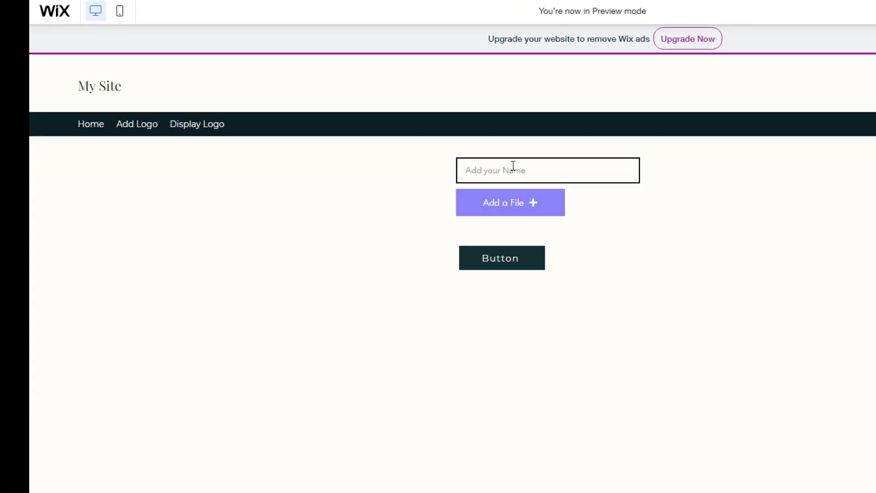
{"action": "type", "text": "Ferrari"}
Attach ferrari.JPG as the form's file and submit the Ferrari entry
{"action": "left_click", "coordinate": [490, 211]}
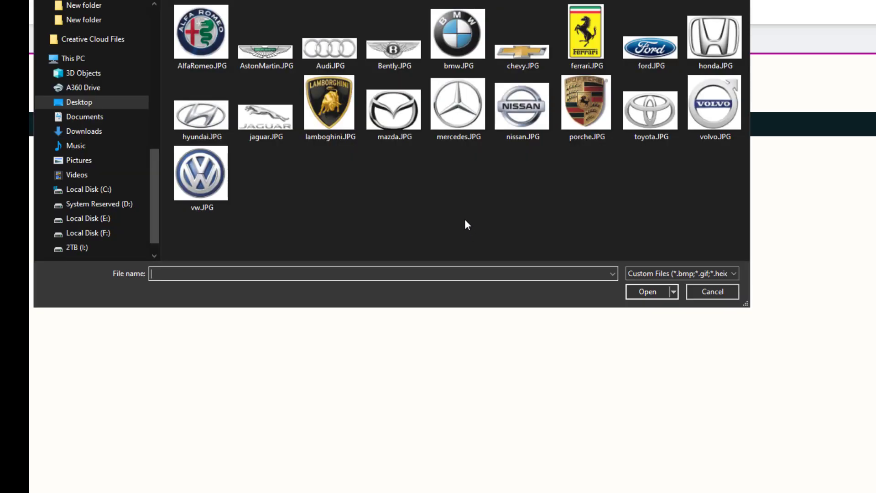
{"action": "left_click", "coordinate": [586, 51]}
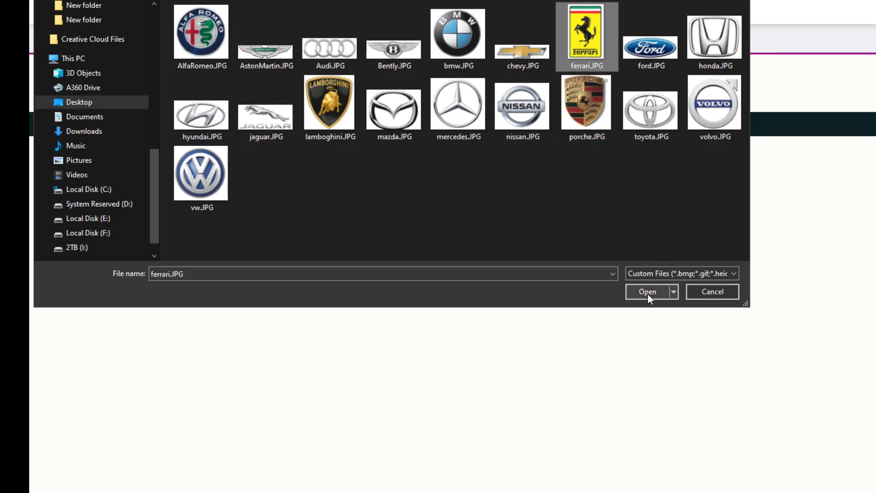
{"action": "left_click", "coordinate": [648, 293]}
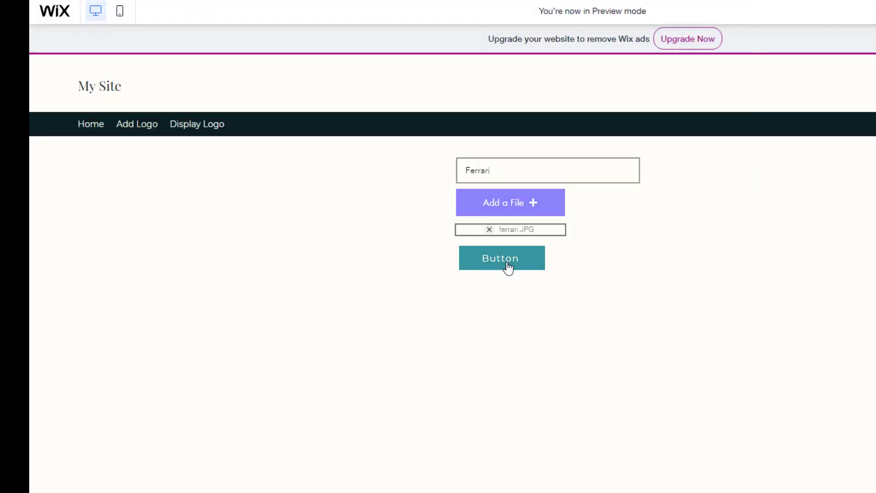
{"action": "left_click", "coordinate": [500, 258]}
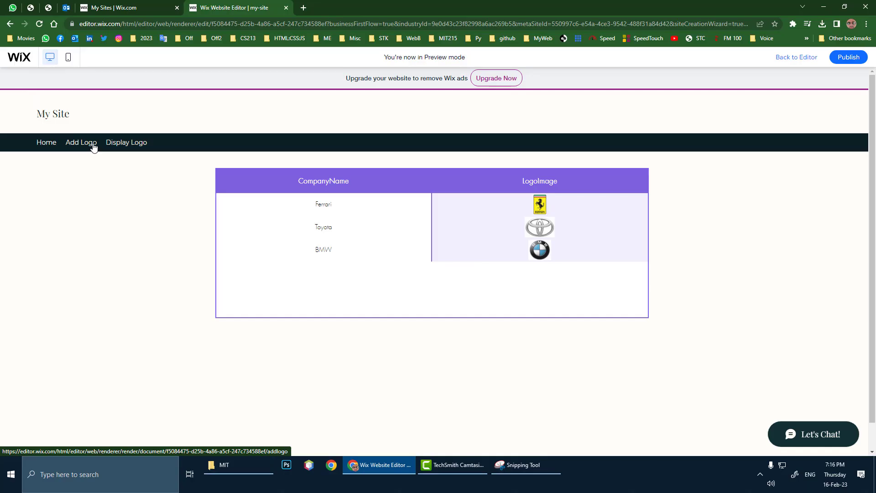
Submit a new entry on the Add Logo page with the name Ford and ford.JPG as its file
{"action": "left_click", "coordinate": [151, 128]}
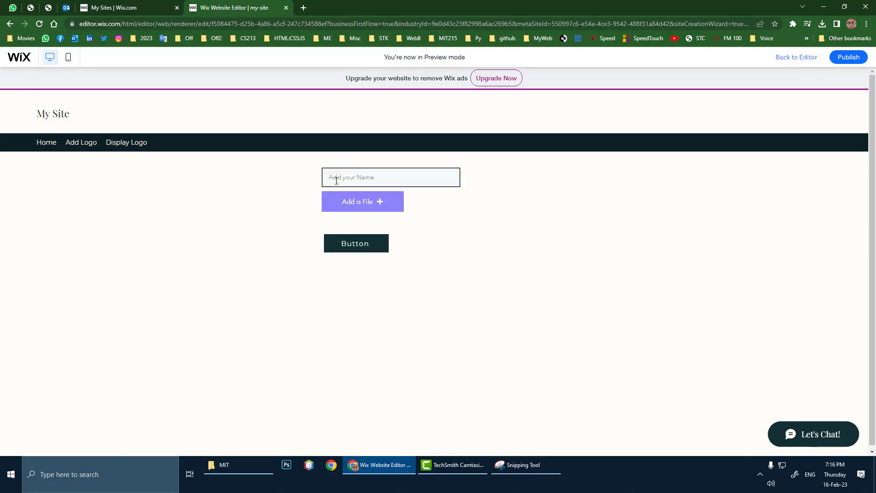
{"action": "left_click", "coordinate": [472, 171]}
{"action": "type", "text": "Ford"}
{"action": "left_click", "coordinate": [357, 203]}
{"action": "left_click", "coordinate": [469, 76]}
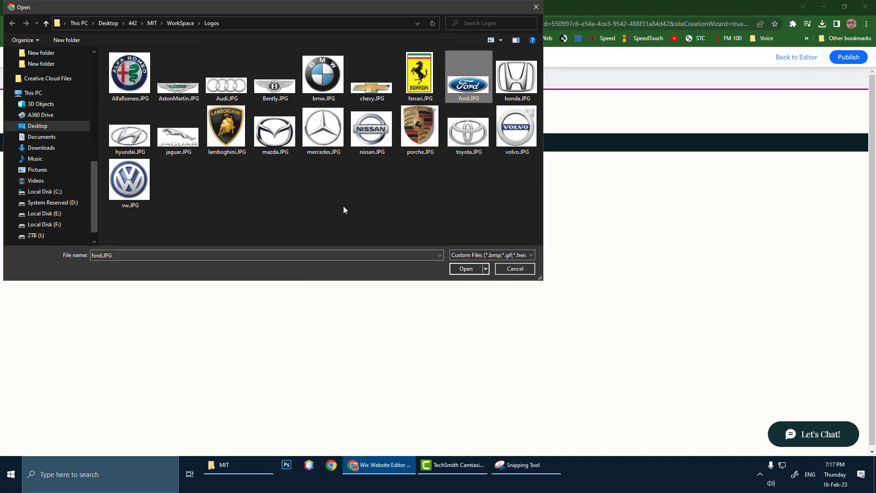
{"action": "left_click", "coordinate": [466, 268]}
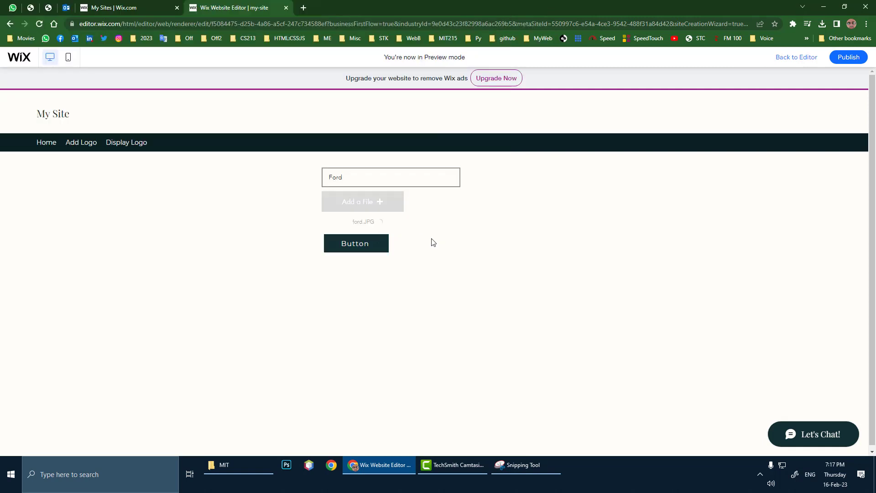
Reopen the Add Logo page and submit an entry named Alfa Romeo with AlfaRomeo.JPG as its file
{"action": "left_click", "coordinate": [88, 144]}
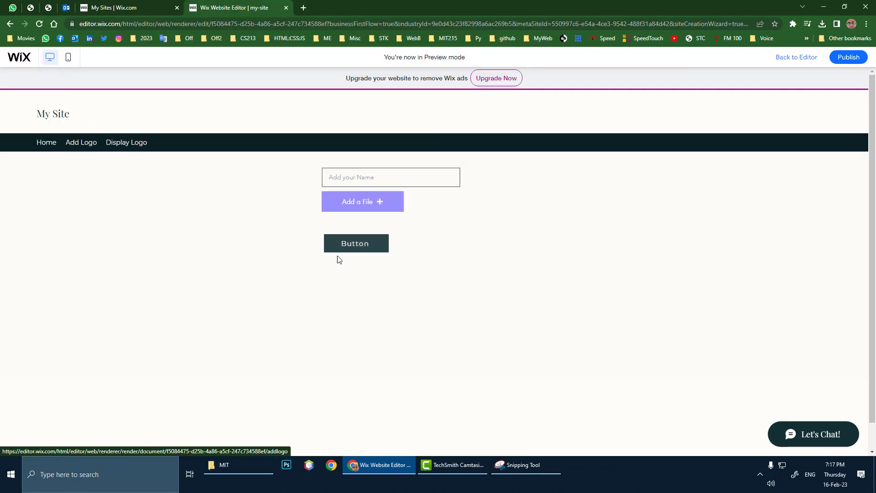
{"action": "left_click", "coordinate": [357, 177]}
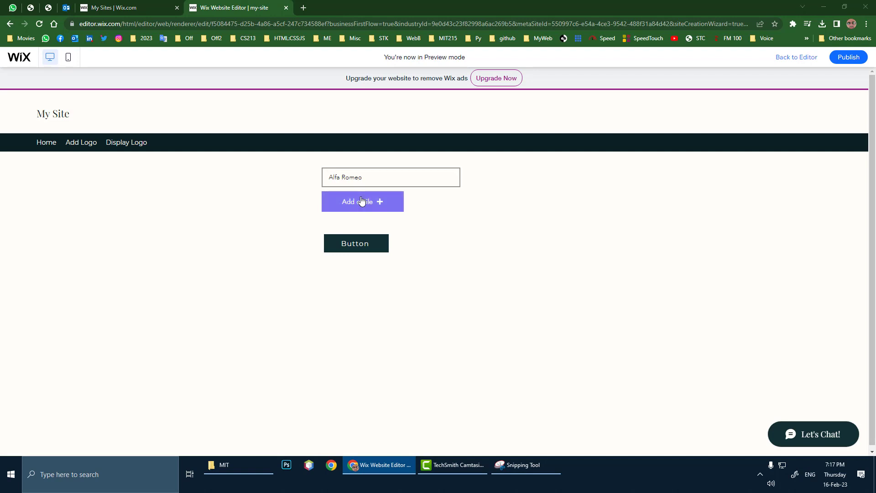
{"action": "left_click", "coordinate": [362, 199]}
{"action": "left_click", "coordinate": [129, 78]}
{"action": "left_click", "coordinate": [466, 268]}
{"action": "left_click", "coordinate": [361, 249]}
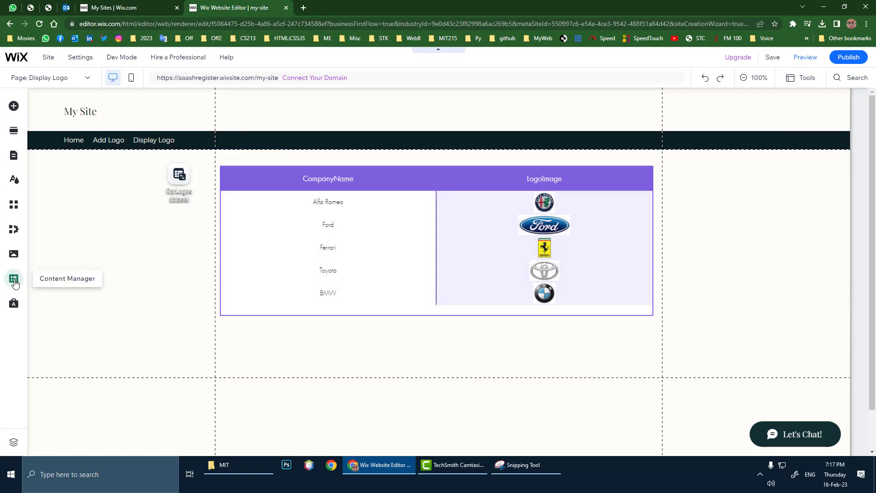
Review the items stored in the CarLogos collection in the Content Manager, then close it and return to the Display Logo page
{"action": "left_click", "coordinate": [14, 281]}
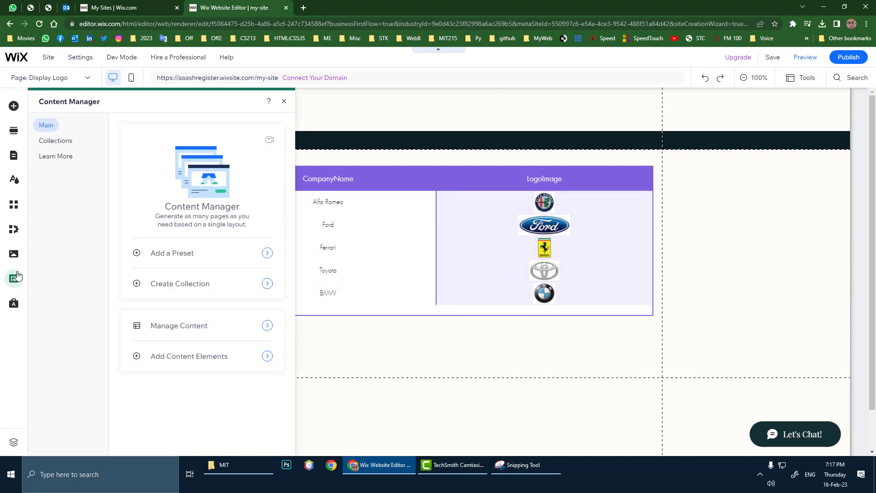
{"action": "left_click", "coordinate": [55, 140]}
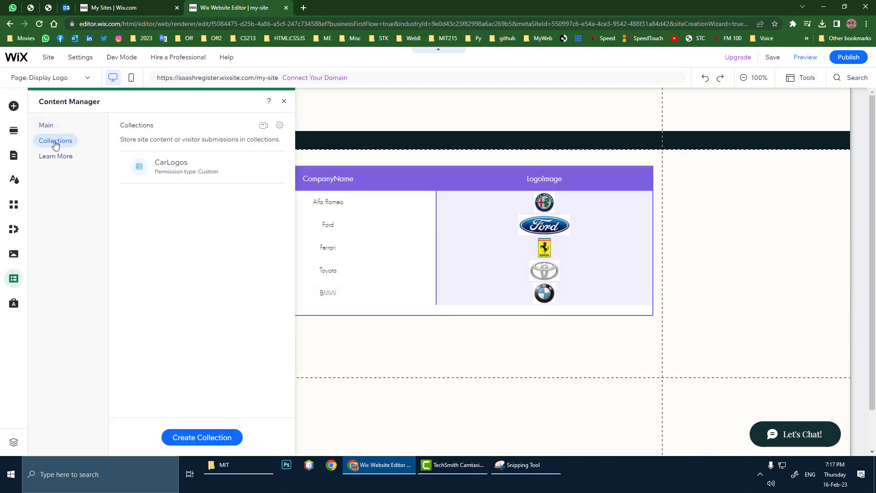
{"action": "left_click", "coordinate": [167, 172]}
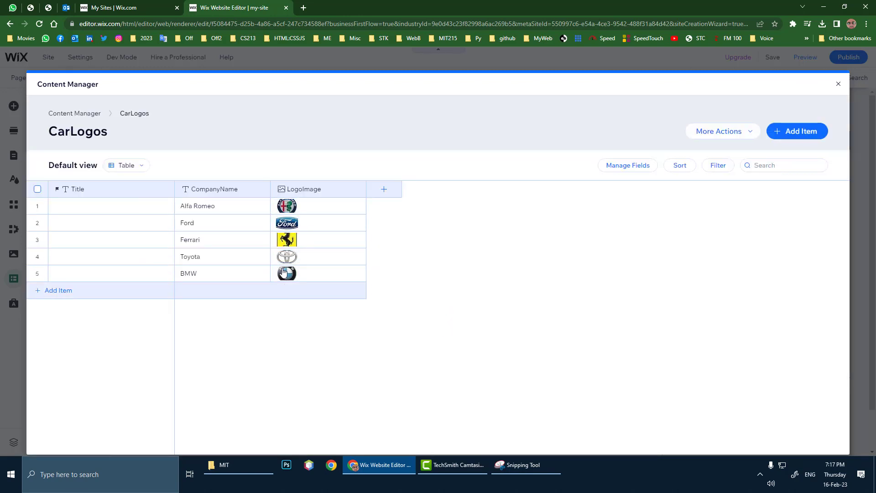
{"action": "left_click", "coordinate": [837, 85]}
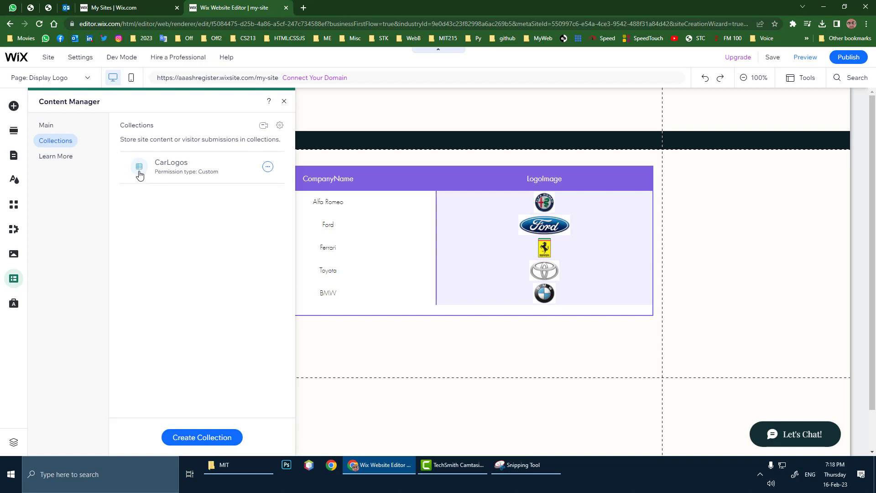
{"action": "left_click", "coordinate": [197, 441]}
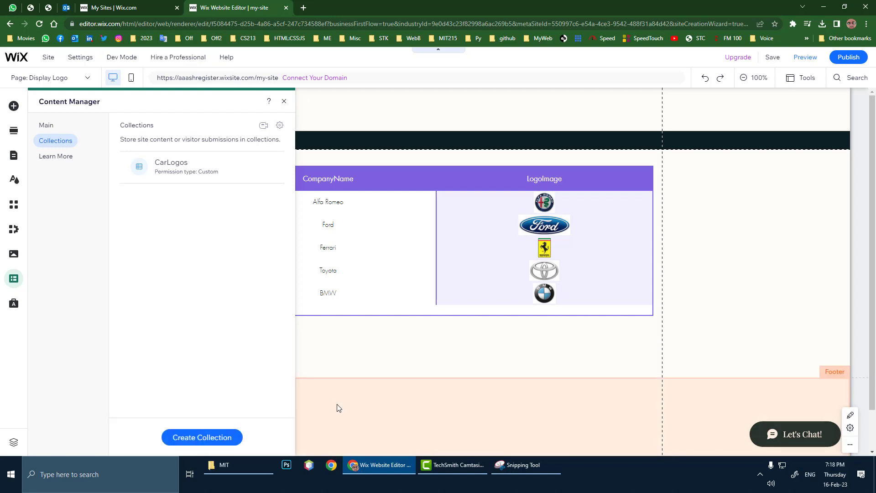
{"action": "left_click", "coordinate": [338, 403]}
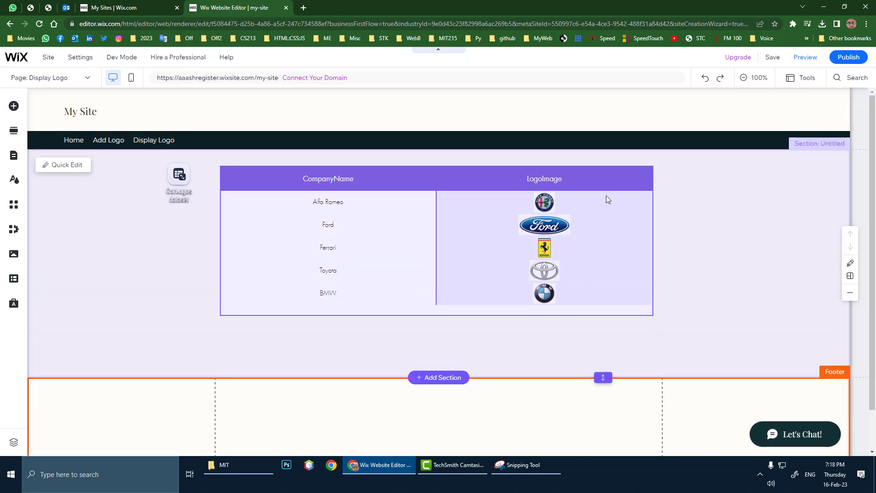